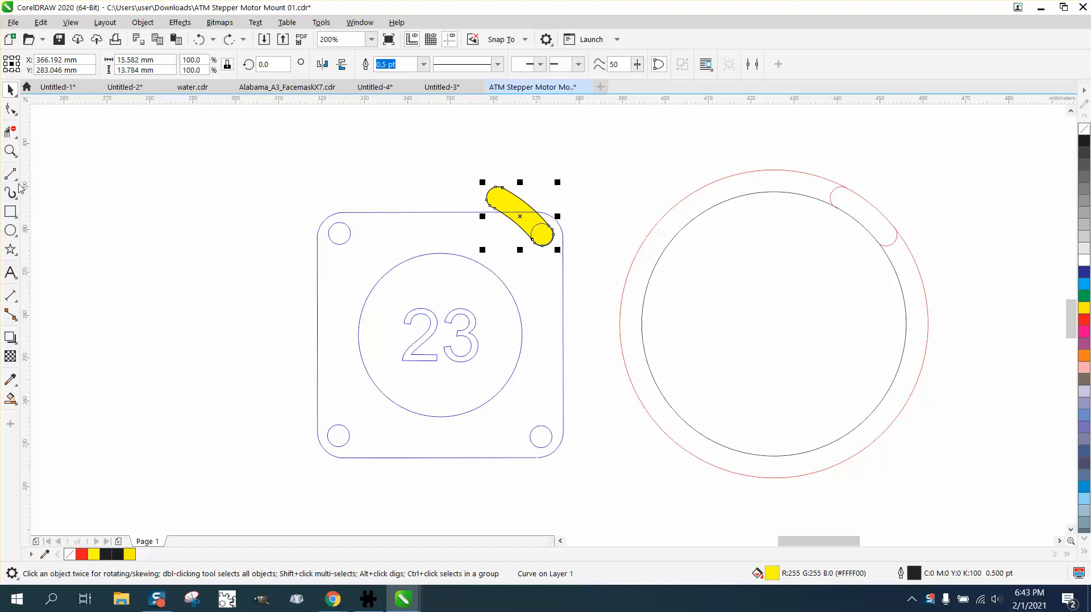
# Measure the centre distance between the plate's two upper holes with a parallel dimension, and remove the dimension
pyautogui.click(17, 304)
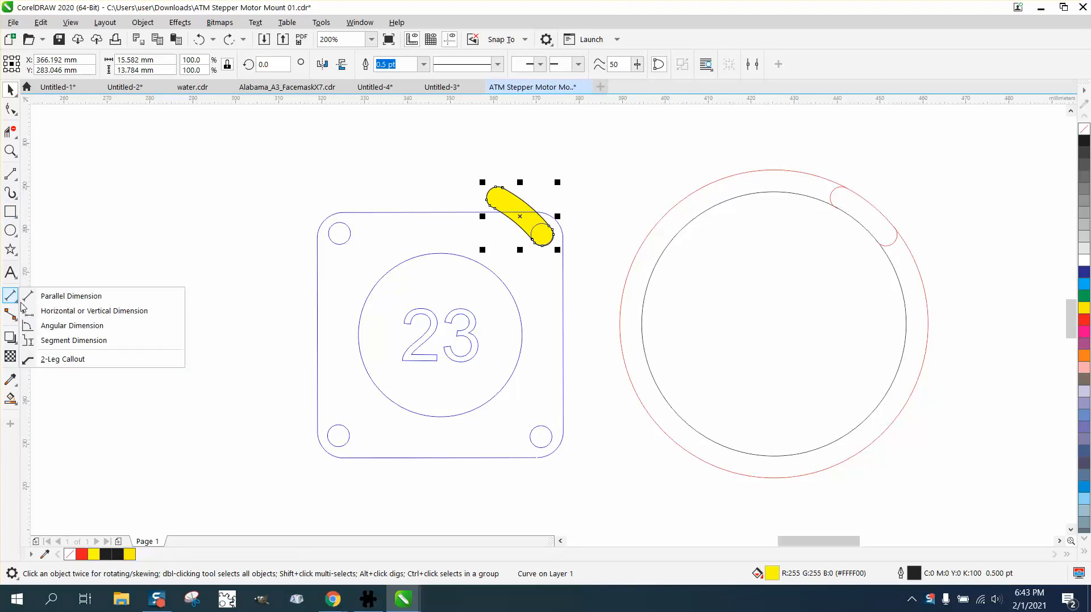
pyautogui.click(57, 296)
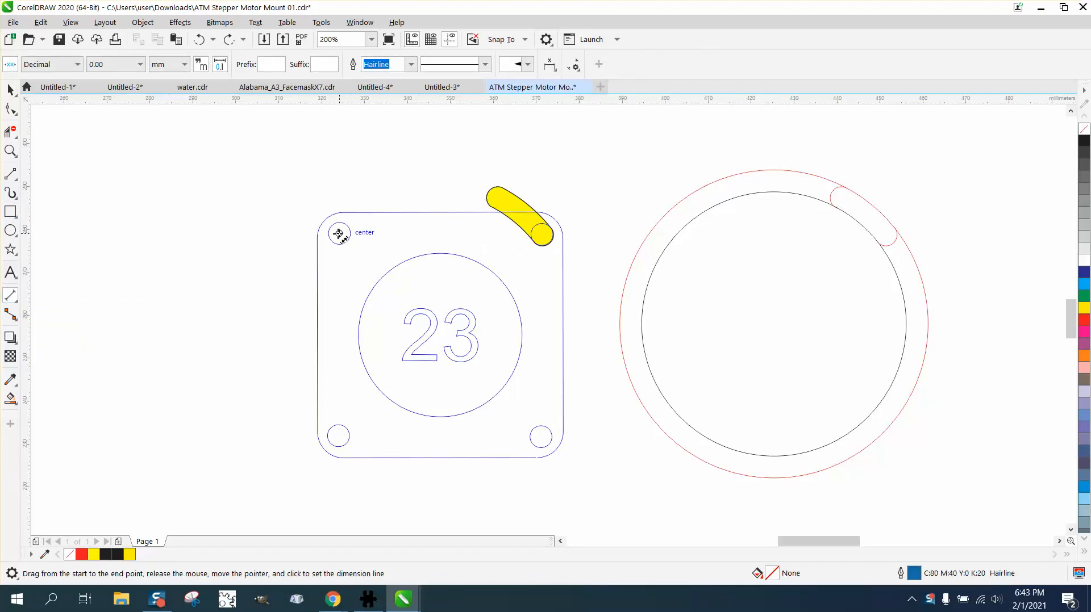
pyautogui.moveTo(340, 233); pyautogui.dragTo(541, 235)
pyautogui.click(541, 161)
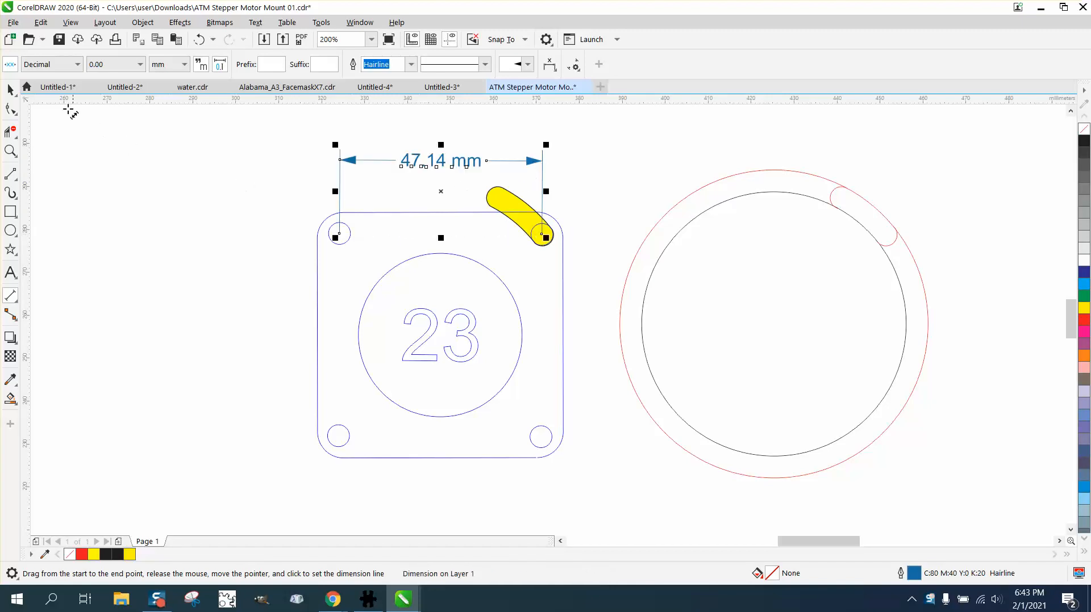
pyautogui.click(10, 89)
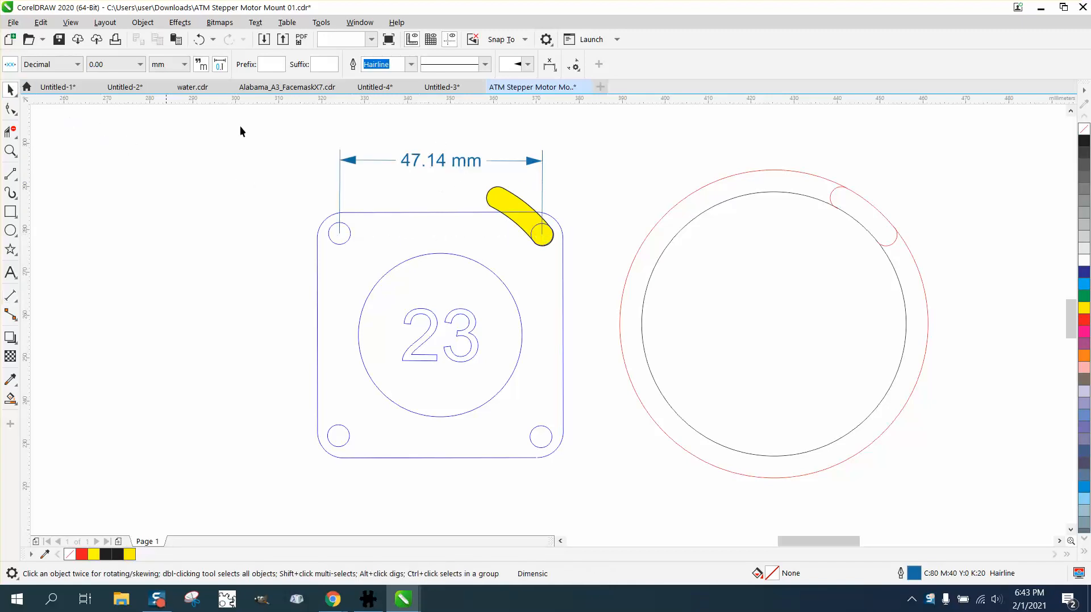
pyautogui.click(432, 162)
pyautogui.press('Delete')
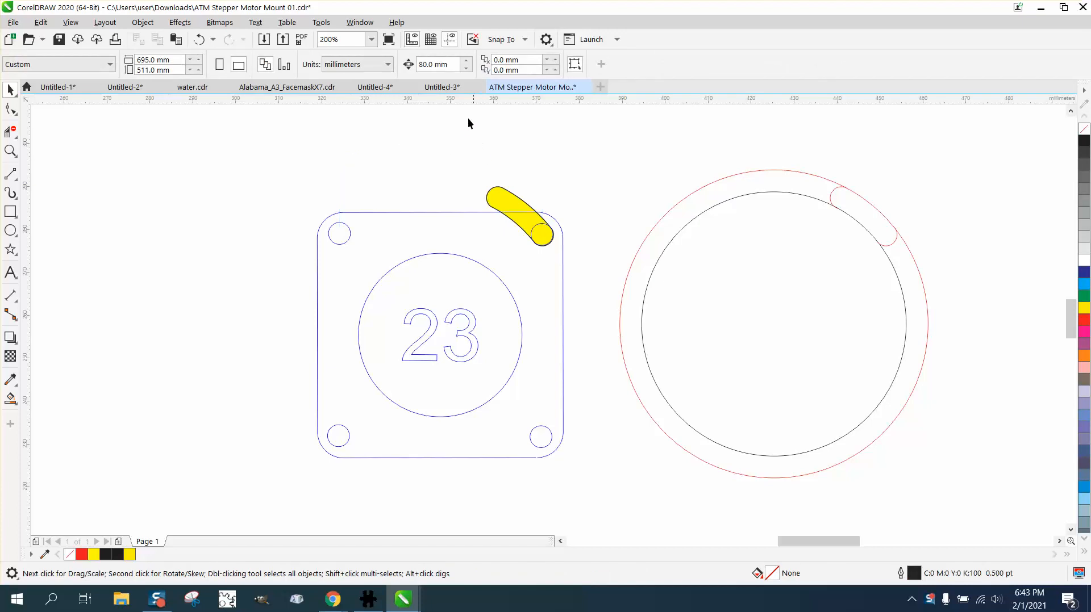
# Set the nudge distance to 47.14 mm and nudge a duplicate of the yellow slot by it onto the plate's upper-left hole
pyautogui.click(454, 64)
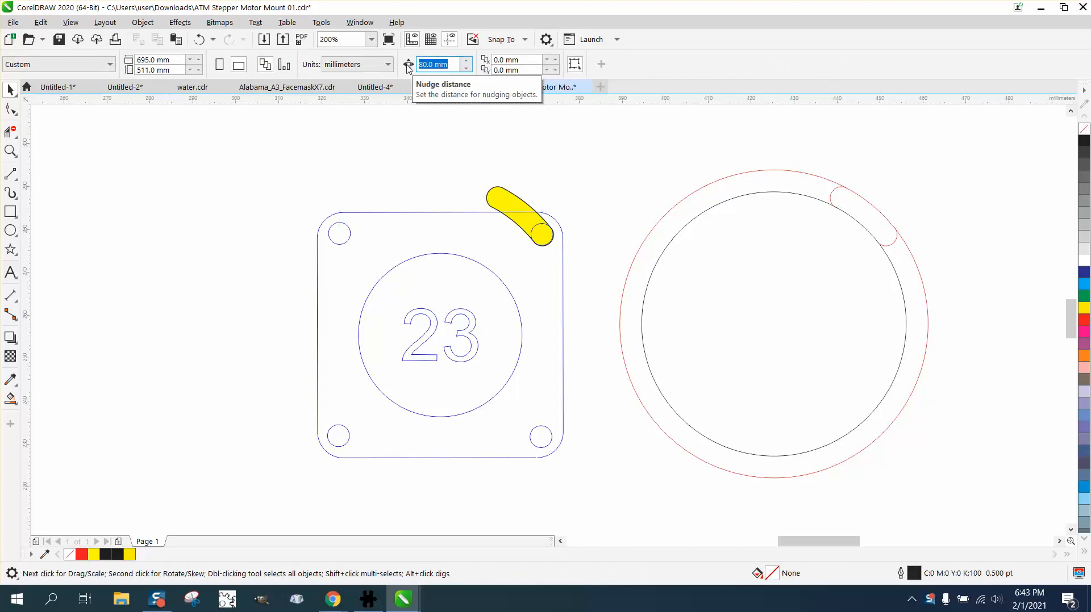
pyautogui.write('47.14')
pyautogui.click(491, 199)
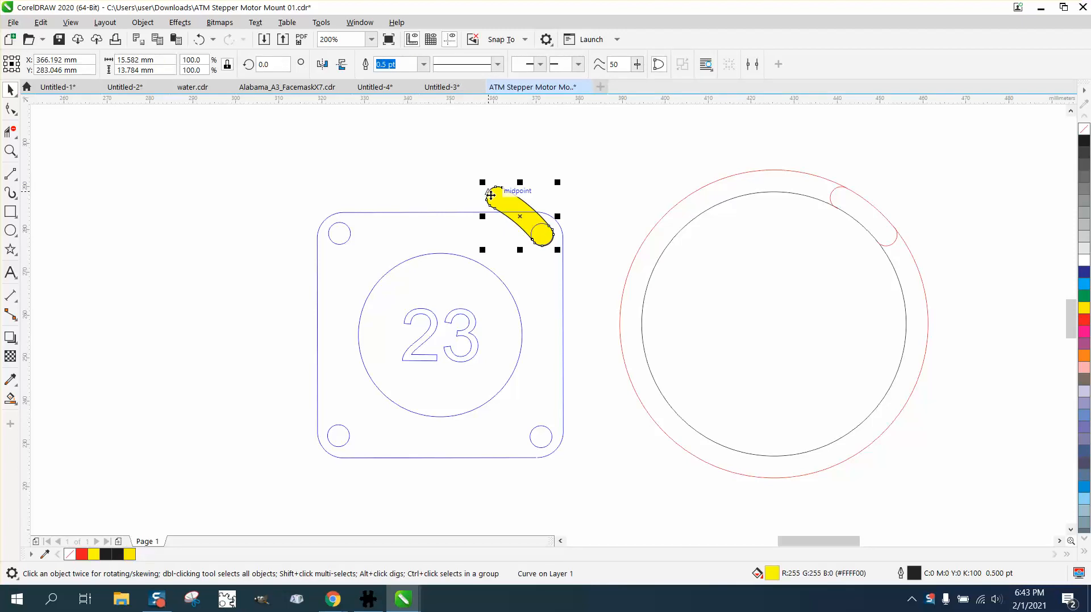
pyautogui.press('+')
pyautogui.press('Left')
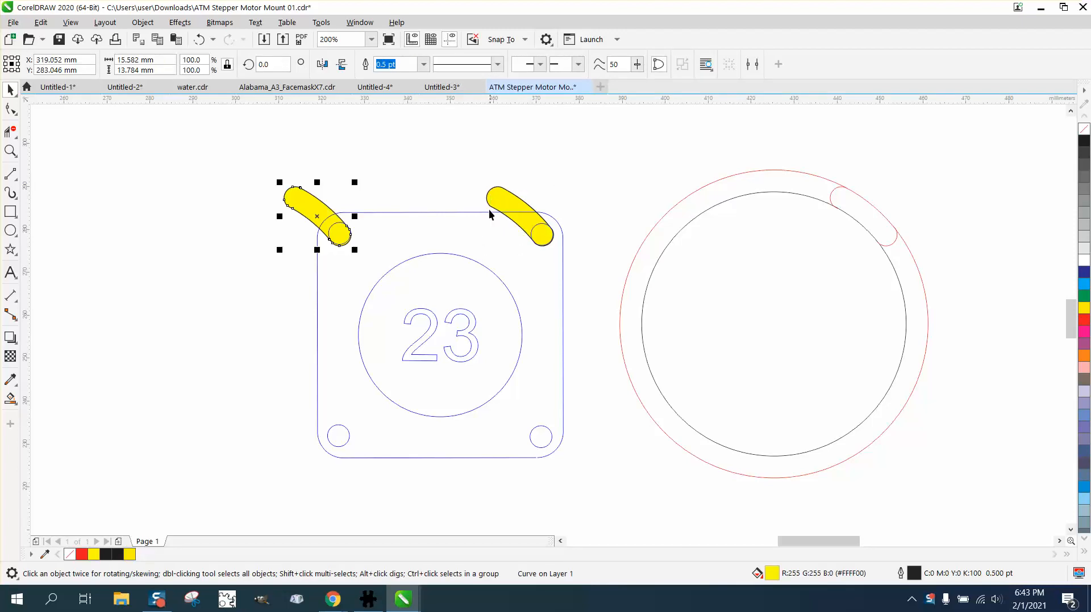
# Rotate the plate group to about 11.3° around its lower-left hole, bringing the upper-right hole to the slot's far end
pyautogui.click(474, 215)
pyautogui.click(473, 212)
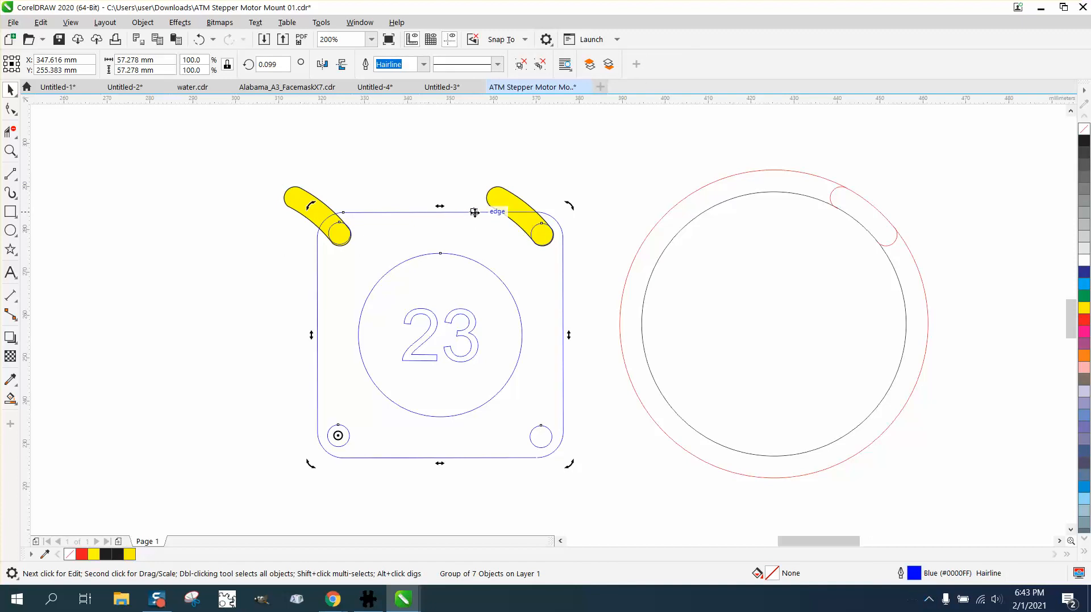
pyautogui.moveTo(571, 208); pyautogui.dragTo(524, 160)
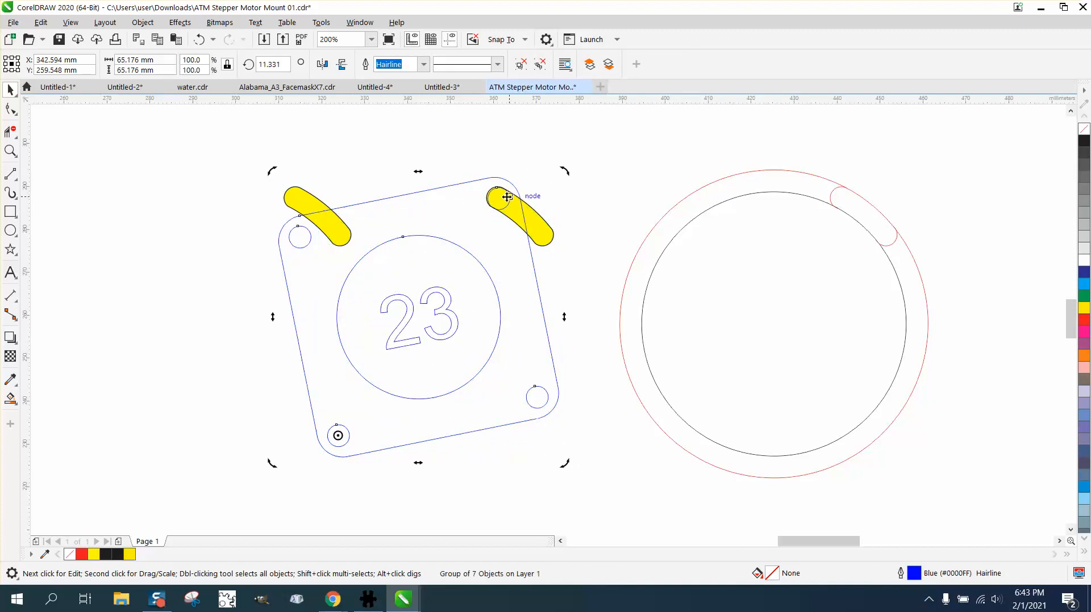
# Try setting the duplicate slot's rotation centre at its lower end, and undo the plate rotation
pyautogui.click(337, 235)
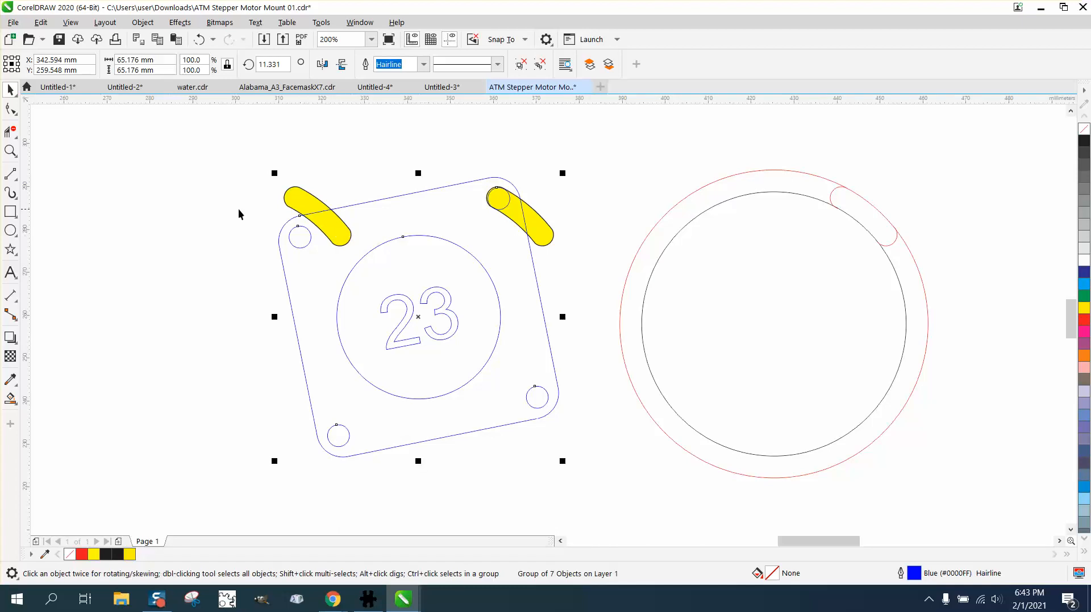
pyautogui.keyDown('ctrl'); pyautogui.click(312, 197); pyautogui.keyUp('ctrl')
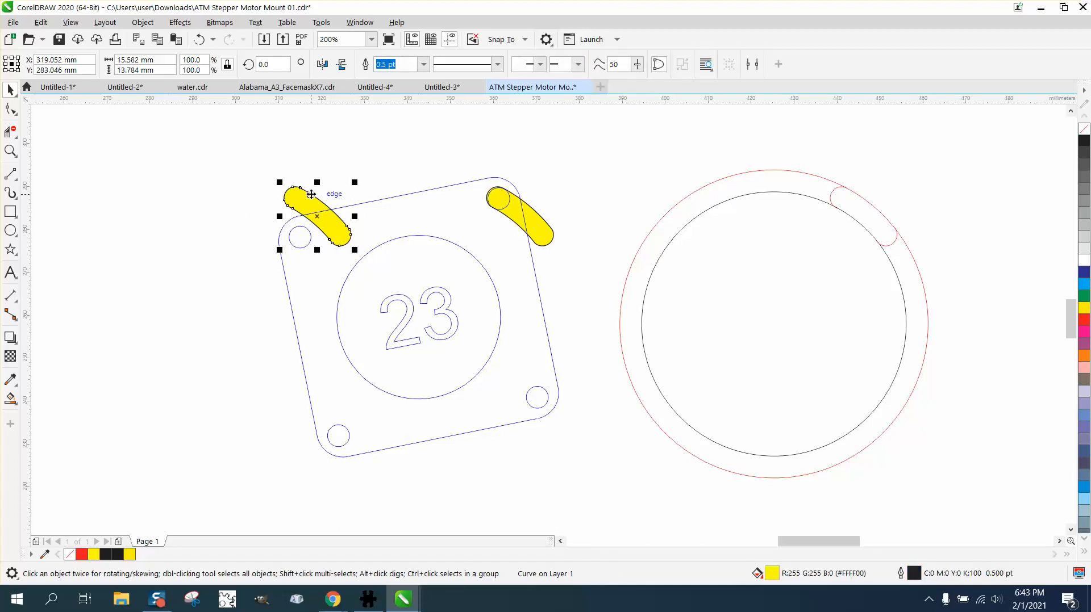
pyautogui.click(313, 199)
pyautogui.moveTo(318, 217); pyautogui.dragTo(338, 235)
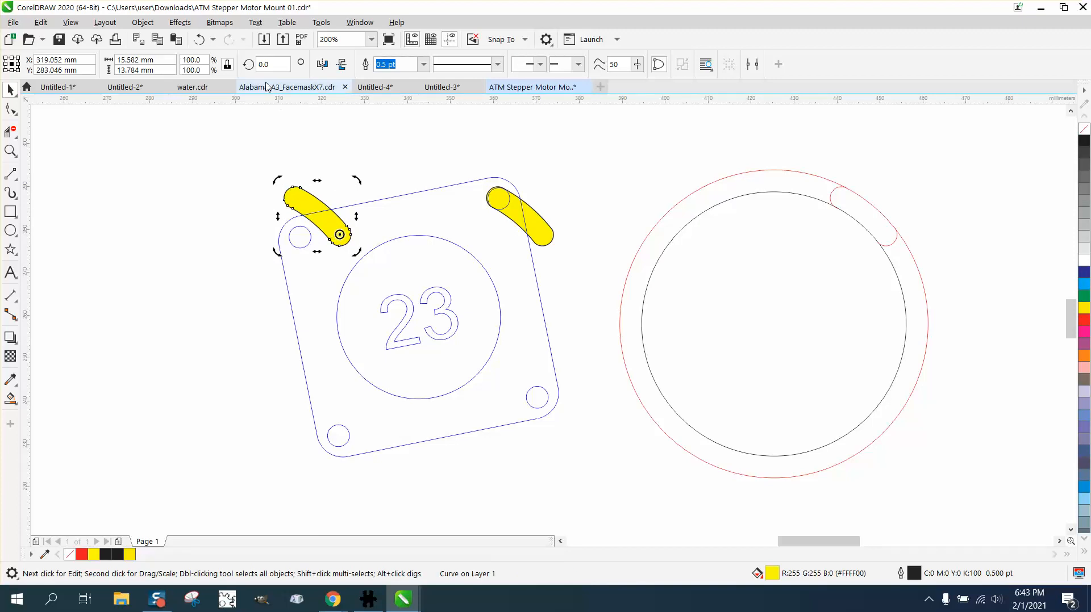
pyautogui.click(199, 39)
pyautogui.click(199, 40)
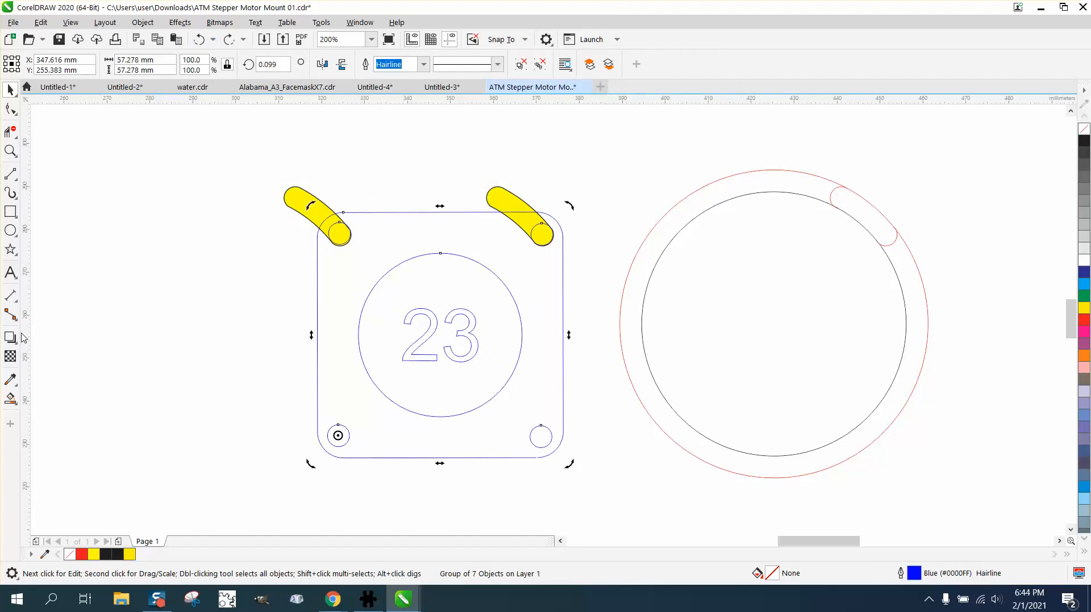
# Create a filled circle from the plate's upper-left hole with Smart Fill and colour it cyan
pyautogui.click(10, 399)
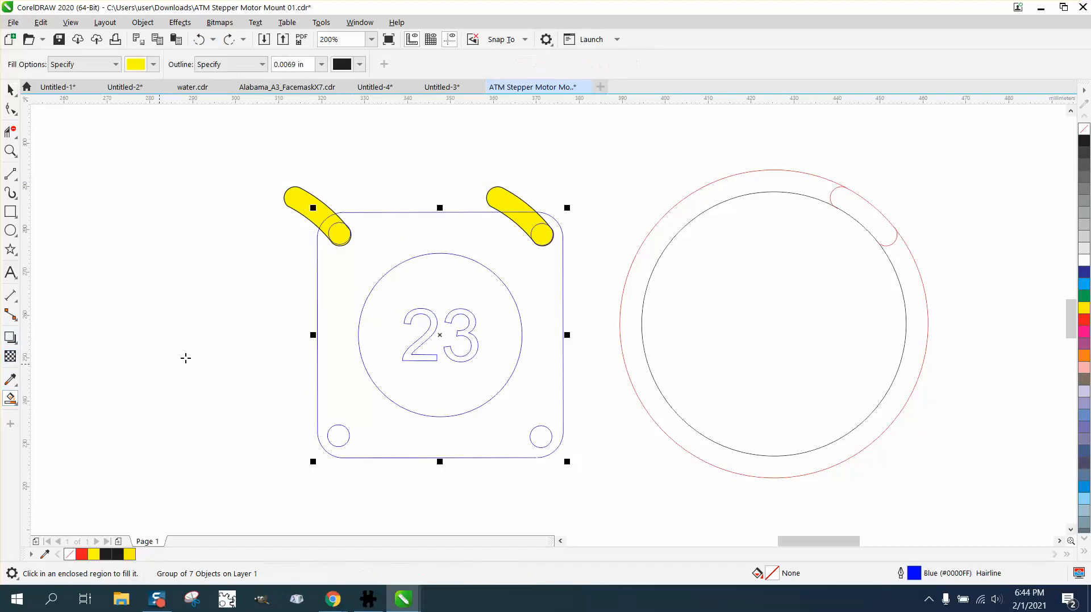
pyautogui.click(339, 239)
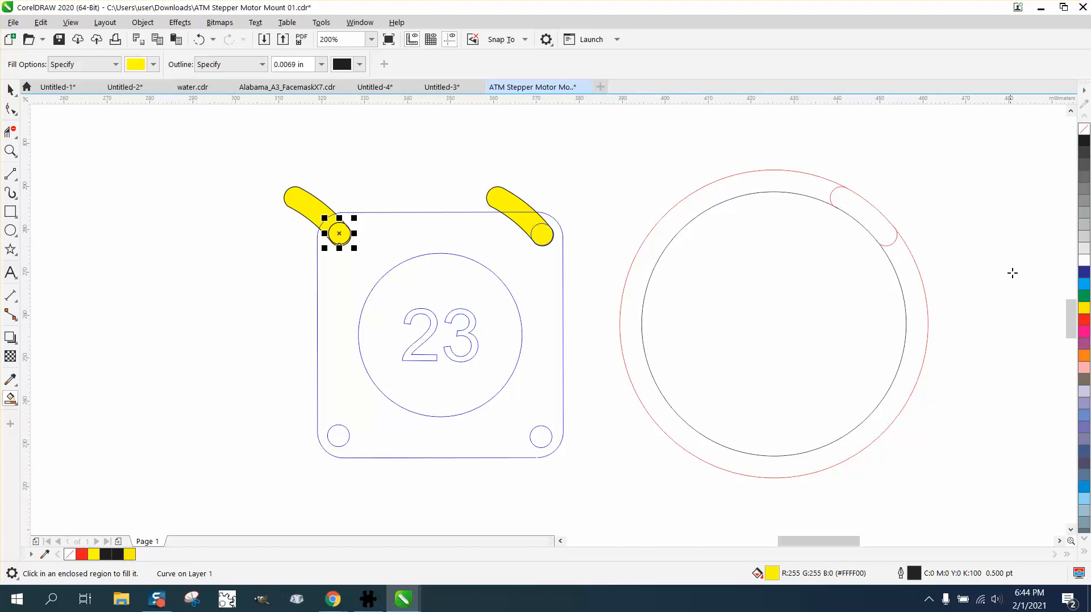
pyautogui.click(1084, 284)
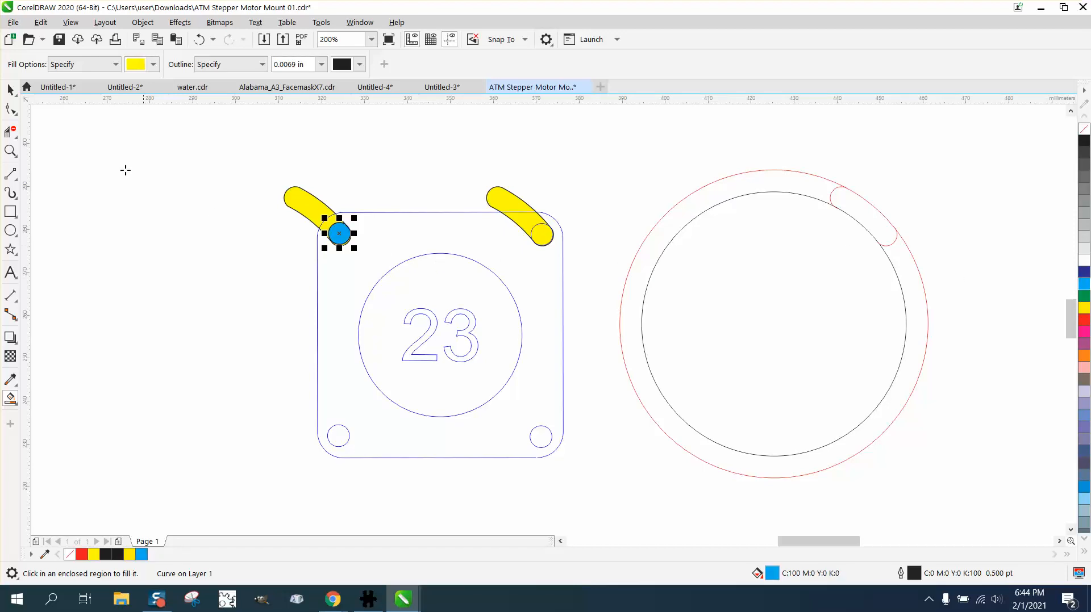
# Group the cyan circle with the duplicate yellow slot beneath it
pyautogui.click(10, 90)
pyautogui.moveTo(269, 168); pyautogui.dragTo(294, 208)
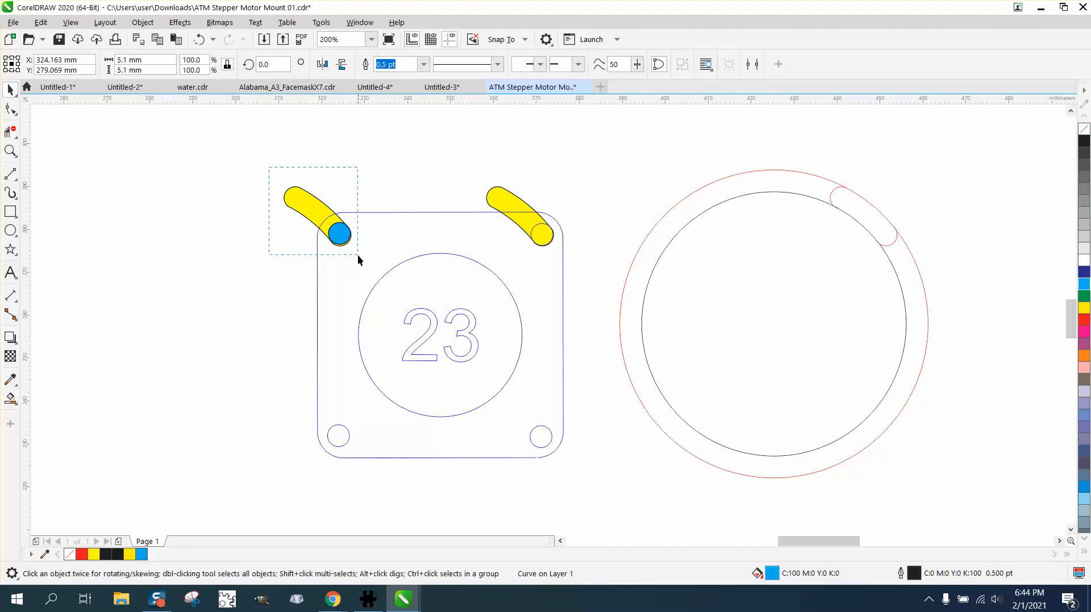
pyautogui.moveTo(357, 255); pyautogui.dragTo(364, 260)
pyautogui.hotkey('ctrl', 'g')
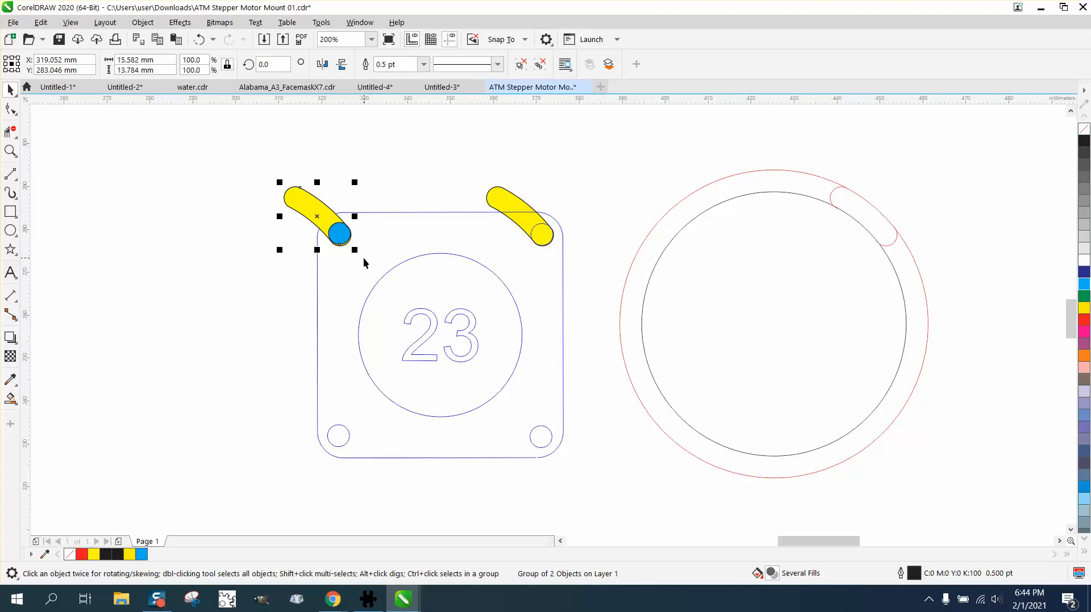
pyautogui.click(347, 233)
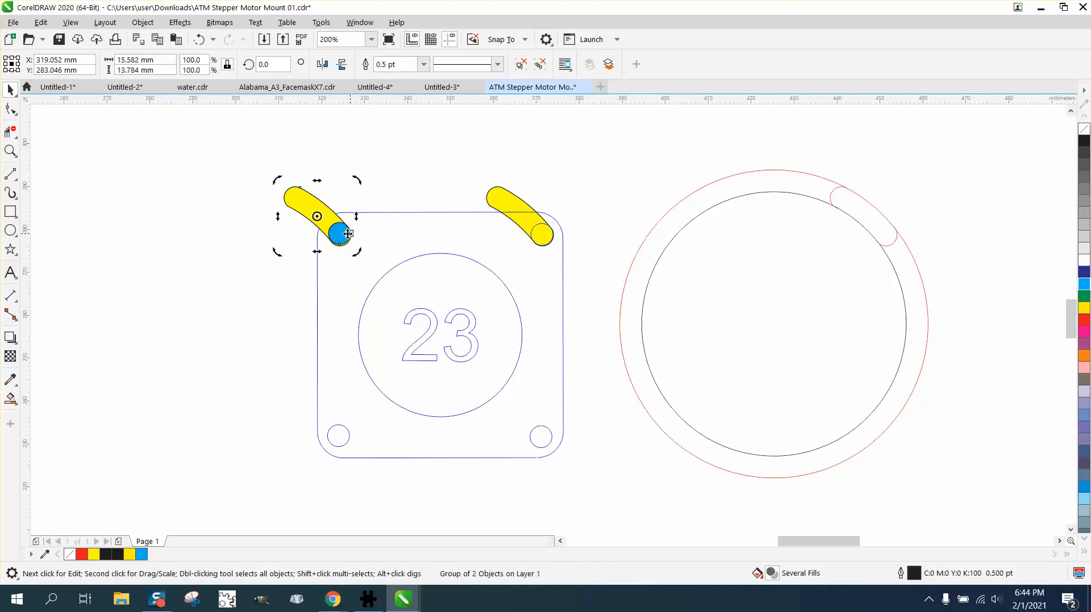
# Rotate the plate group to about 11.6° around its lower-left hole, aligning its upper-right hole with the slot's upper end
pyautogui.click(556, 229)
pyautogui.click(557, 222)
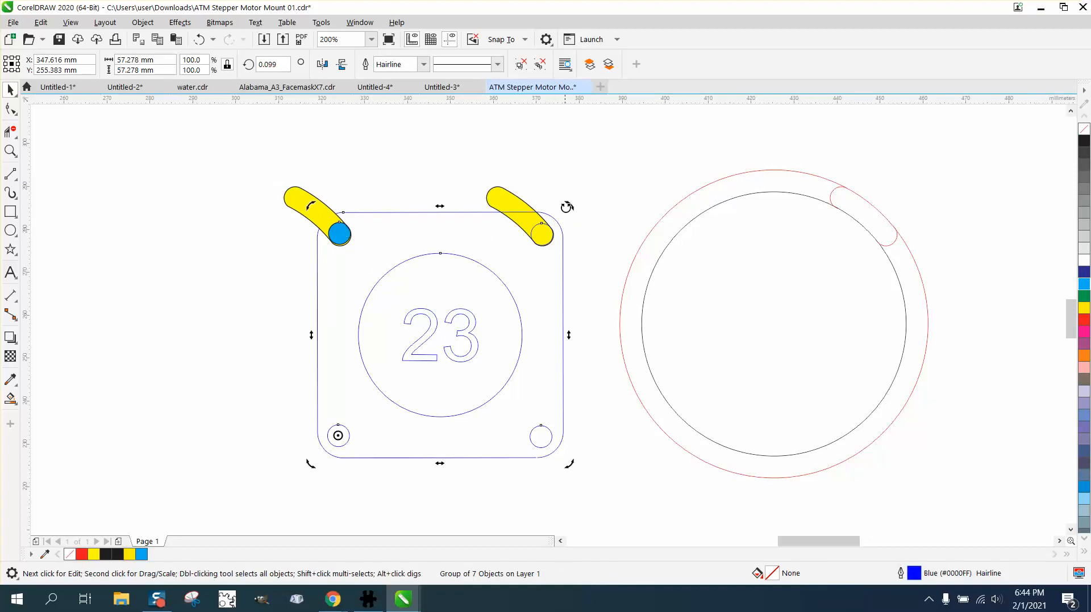
pyautogui.moveTo(567, 203); pyautogui.dragTo(507, 180)
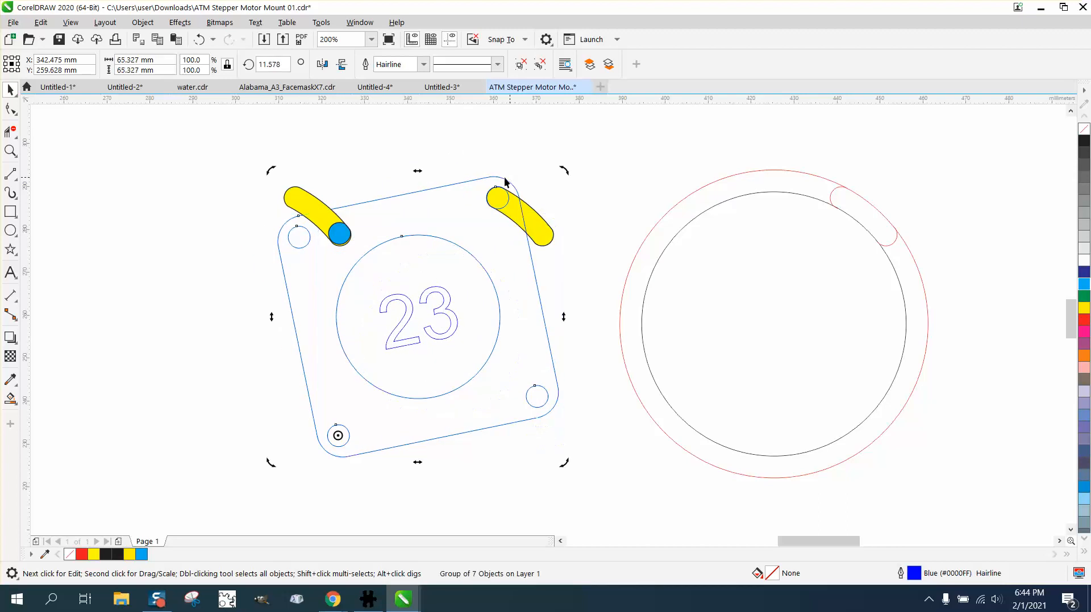
pyautogui.click(380, 149)
# Rotate the slot-and-circle group to about 47.3° around the cyan circle's centre, so the slot's free end covers the plate's upper-left hole
pyautogui.keyDown('ctrl'); pyautogui.click(340, 233); pyautogui.keyUp('ctrl')
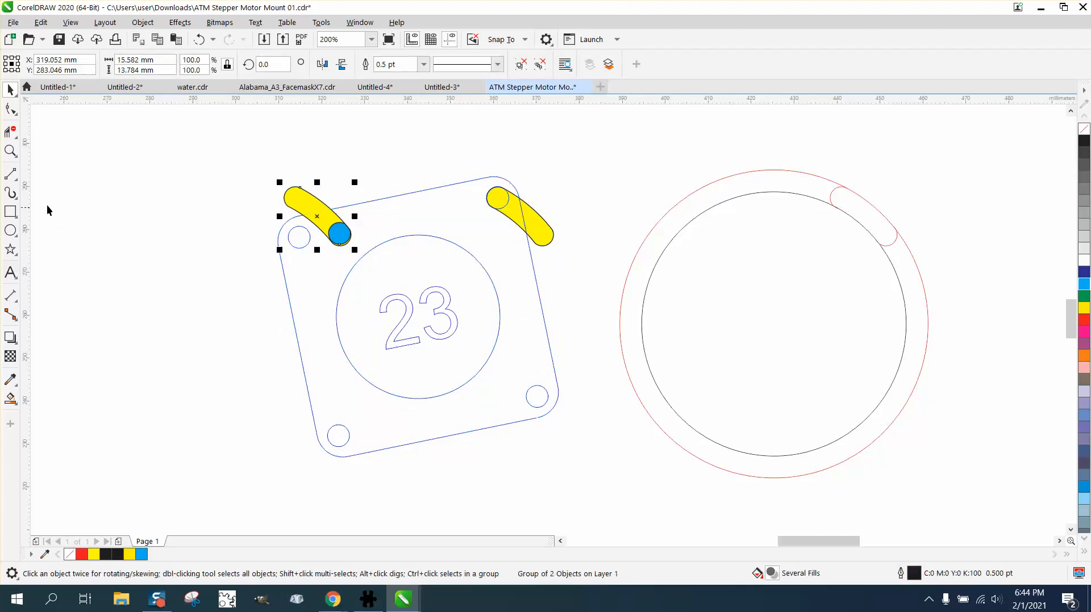
pyautogui.click(11, 150)
pyautogui.moveTo(247, 171); pyautogui.dragTo(444, 282)
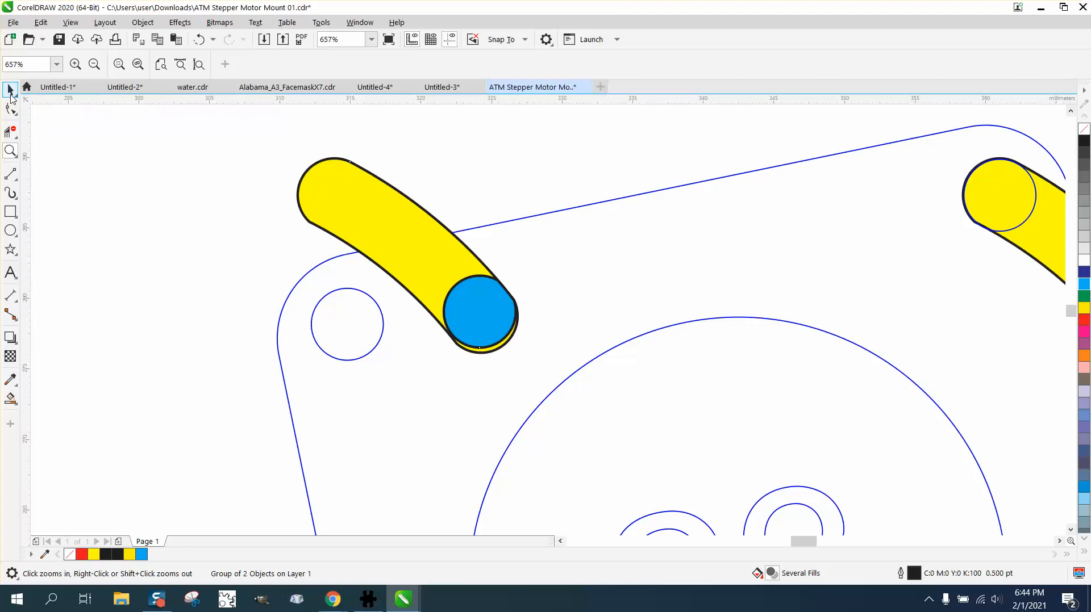
pyautogui.click(11, 93)
pyautogui.click(387, 224)
pyautogui.moveTo(409, 255)
pyautogui.mouseDown()
pyautogui.moveTo(470, 307)
pyautogui.moveTo(500, 309)
pyautogui.moveTo(480, 312)
pyautogui.mouseUp()
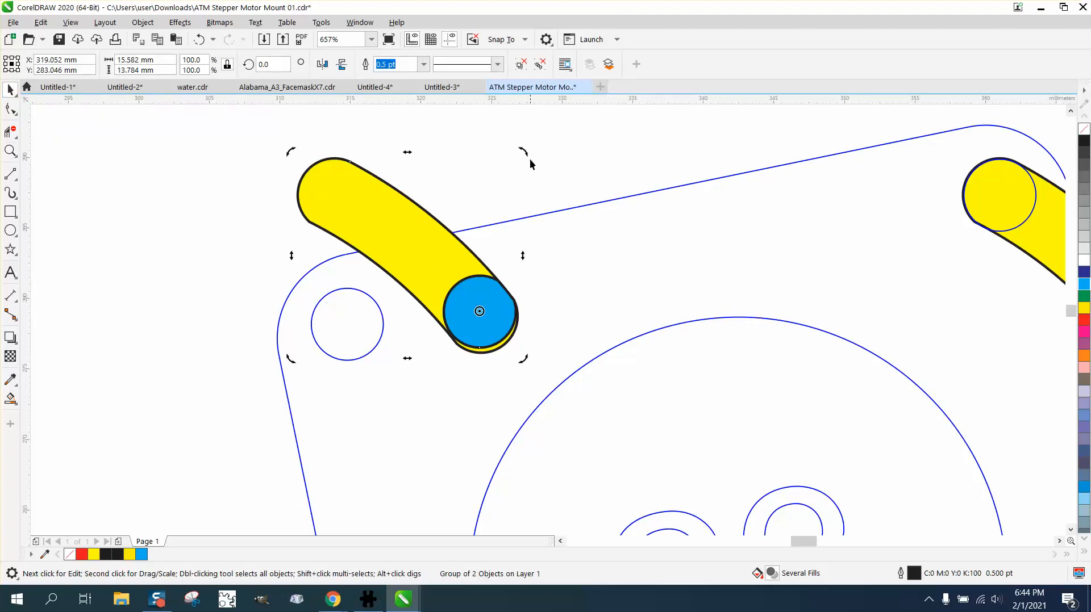
pyautogui.moveTo(525, 151); pyautogui.dragTo(434, 241)
# Rotate the plate group back to about 9.06° around its lower-left hole, moving its upper holes along the slots
pyautogui.scroll(-4, 228, 182)
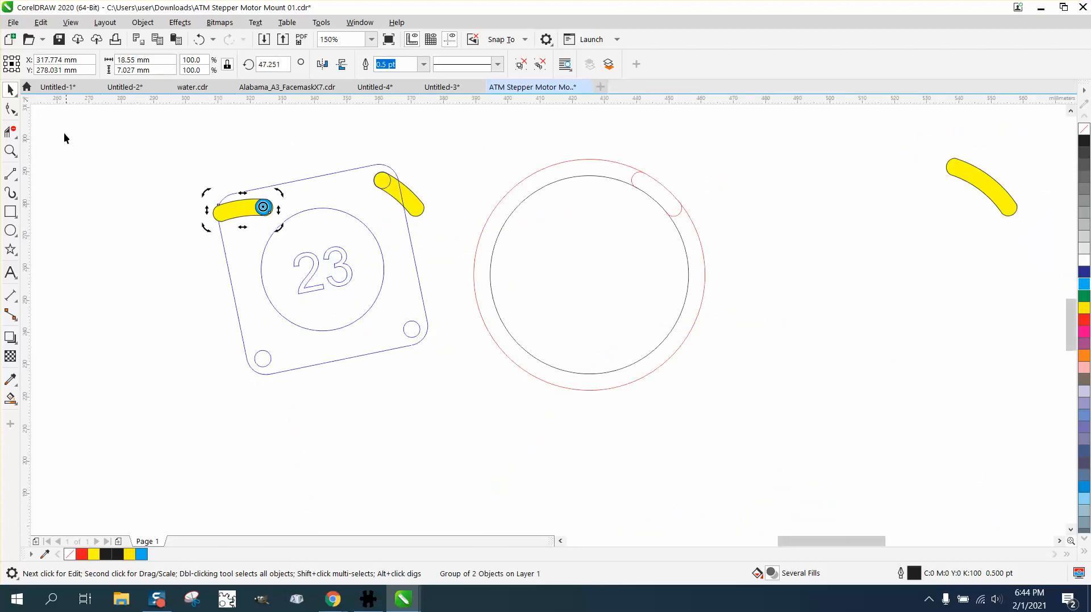
pyautogui.click(168, 127)
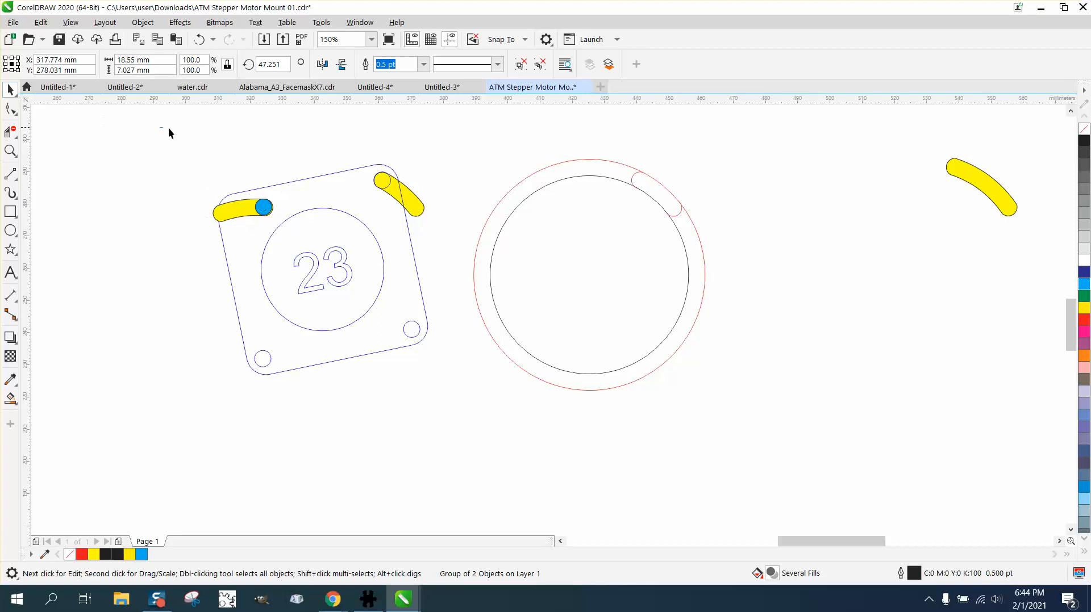
pyautogui.click(345, 172)
pyautogui.click(344, 171)
pyautogui.scroll(2, 345, 171)
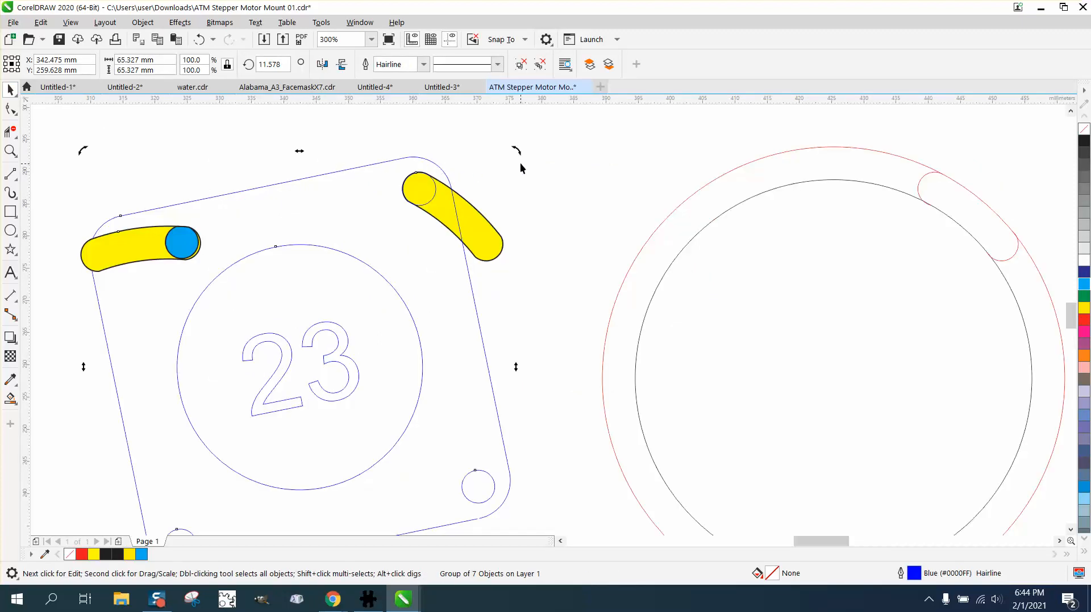
pyautogui.moveTo(519, 153); pyautogui.dragTo(542, 146)
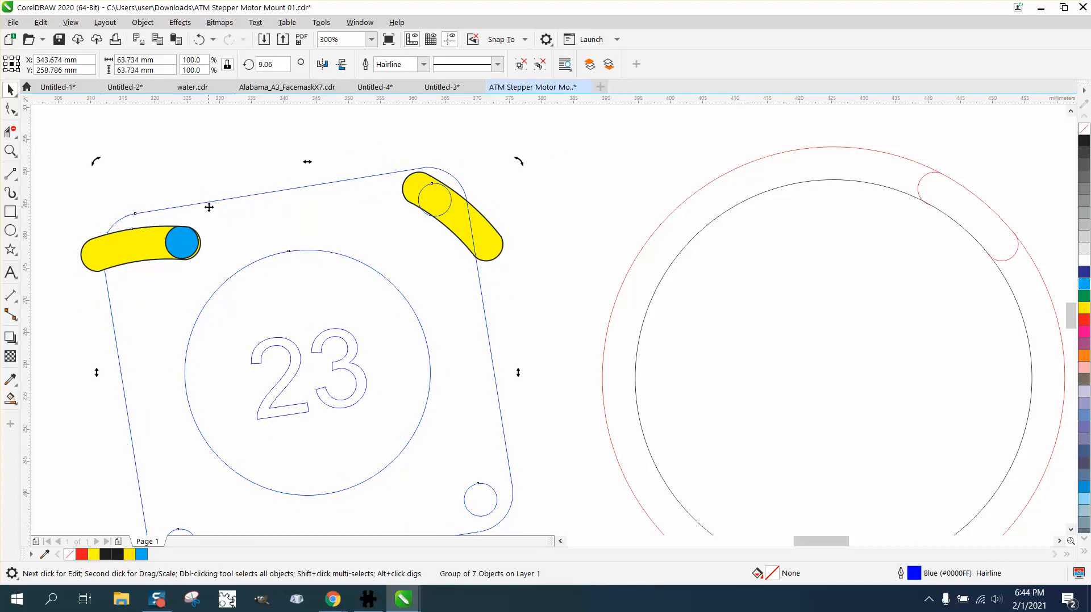
# Ungroup the rotated slot from the cyan circle and delete the circle
pyautogui.keyDown('ctrl'); pyautogui.click(194, 250); pyautogui.keyUp('ctrl')
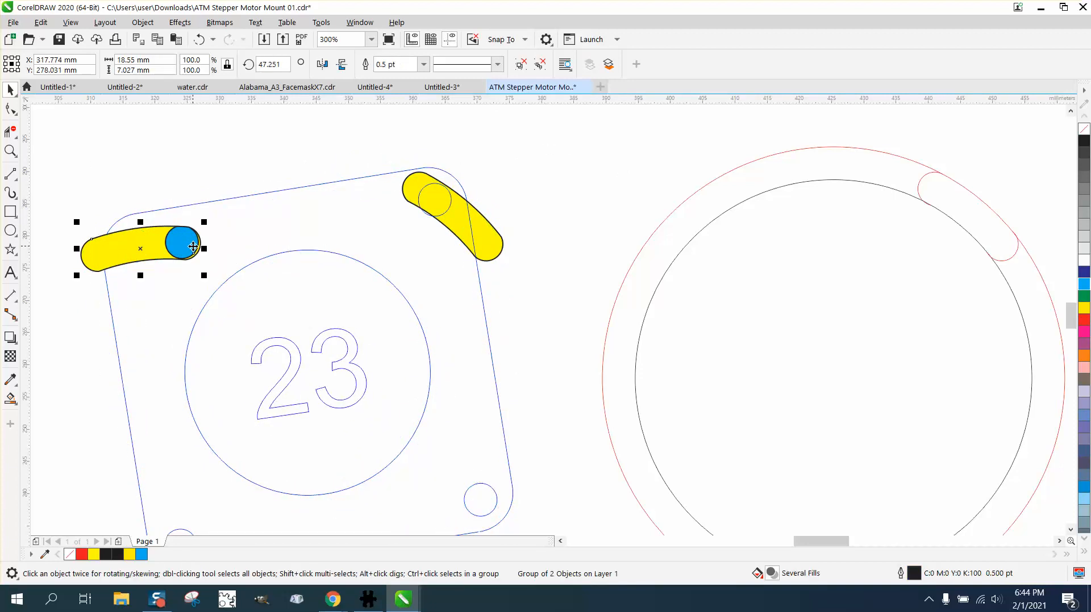
pyautogui.click(143, 23)
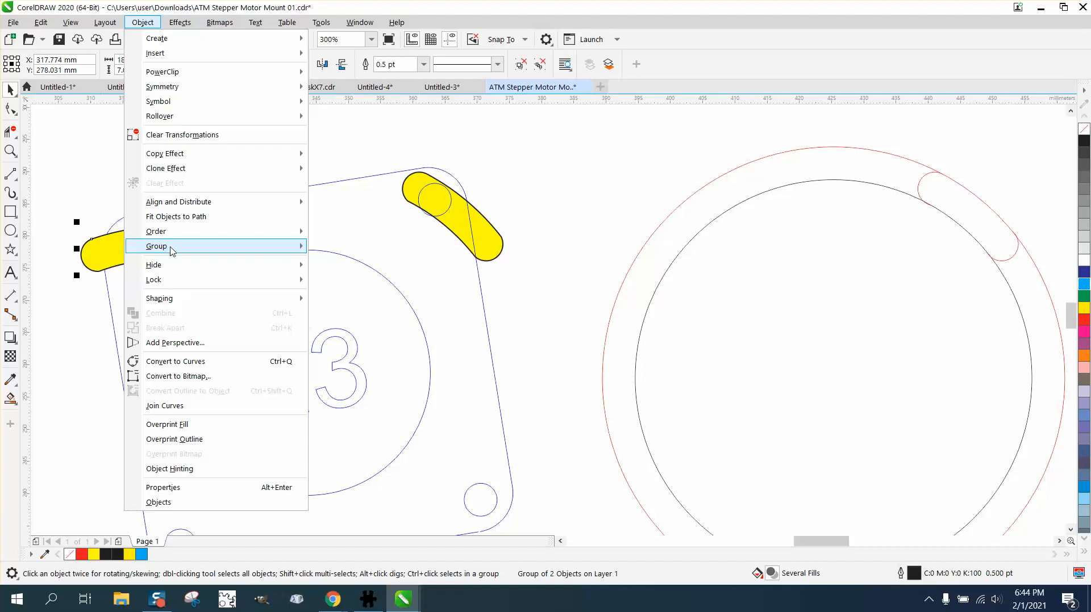
pyautogui.moveTo(170, 246)
pyautogui.click(329, 263)
pyautogui.click(214, 200)
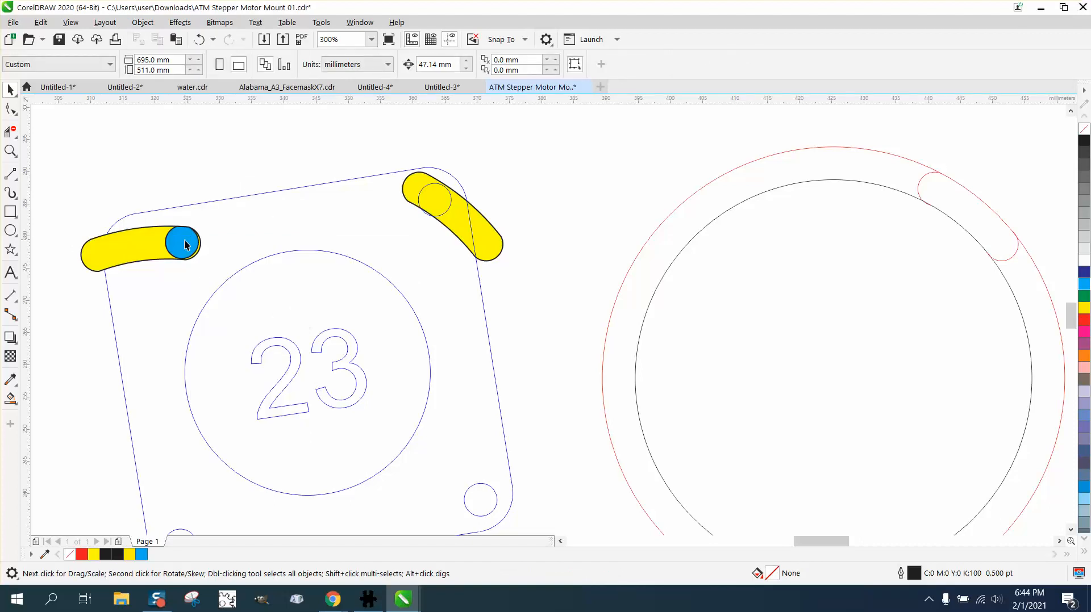
pyautogui.click(185, 244)
pyautogui.press('Delete')
# Send the yellow slot at the plate's upper-left hole to the back of the page
pyautogui.click(304, 185)
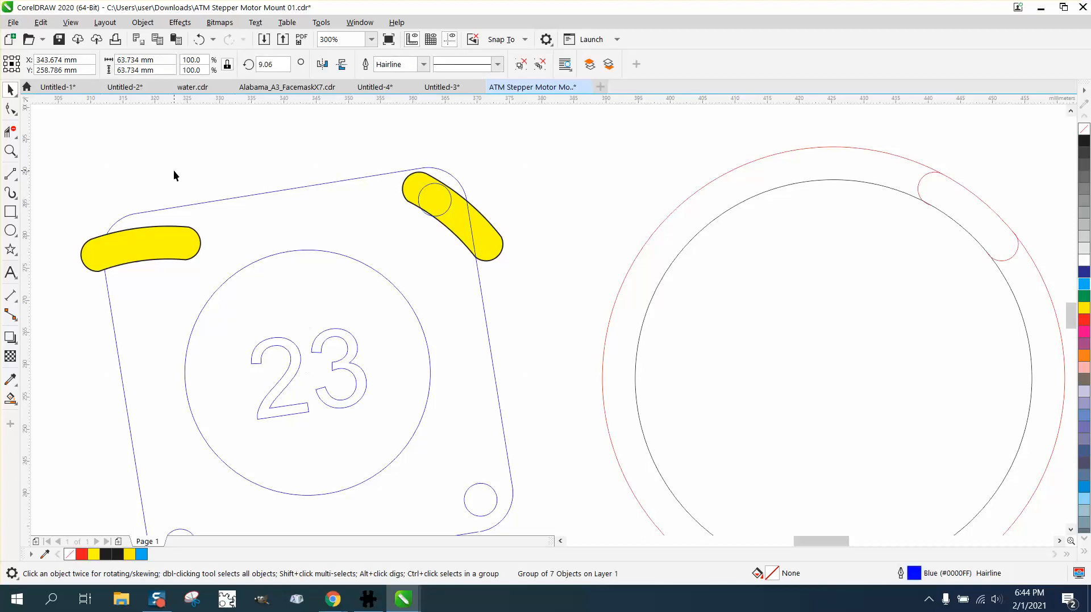
pyautogui.click(154, 234)
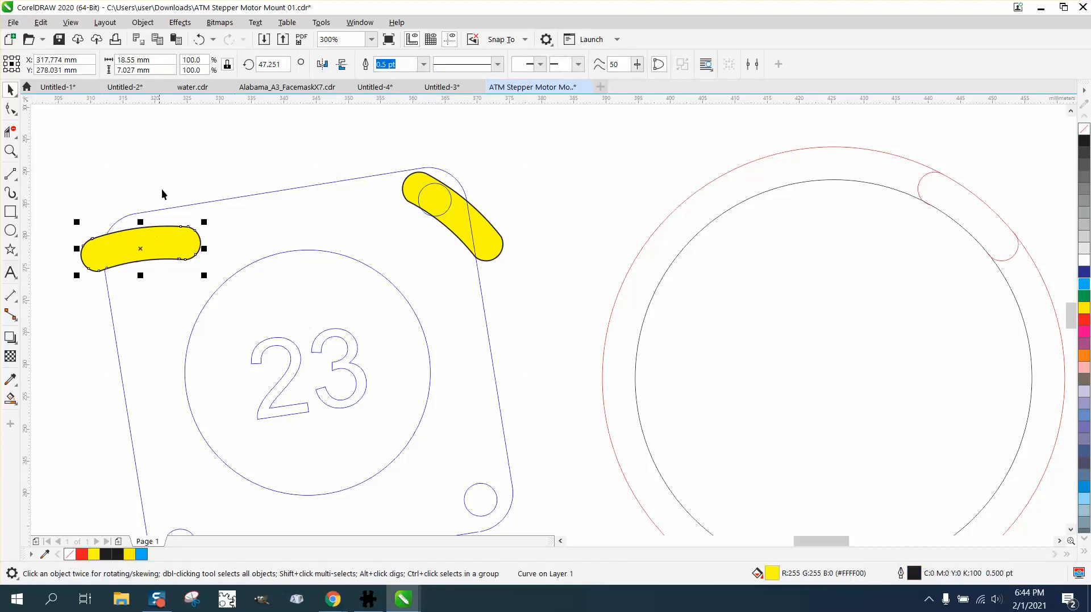
pyautogui.click(149, 27)
pyautogui.moveTo(272, 231)
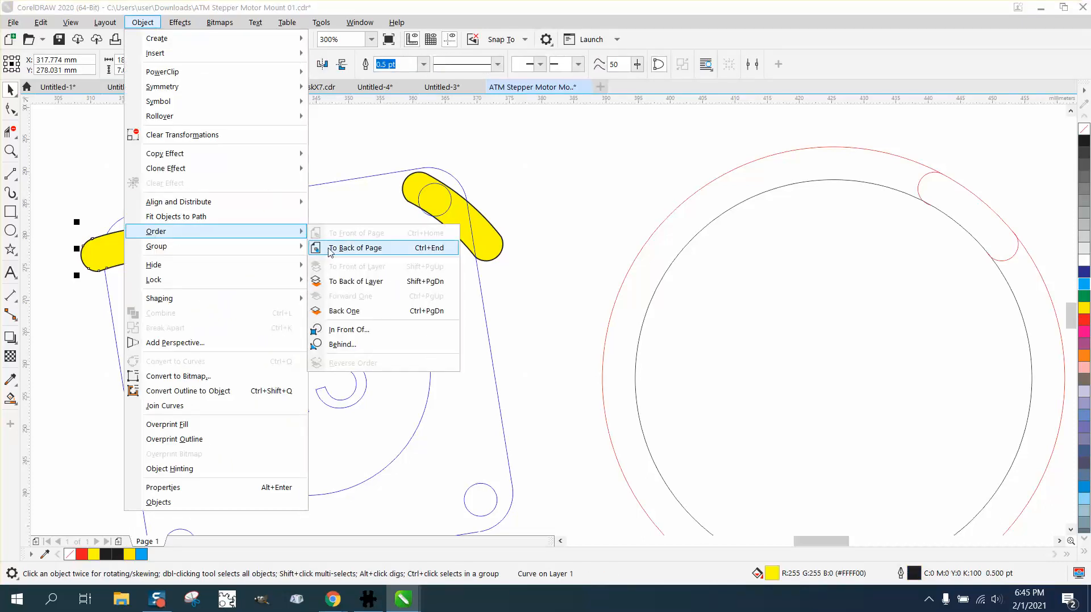
pyautogui.click(330, 248)
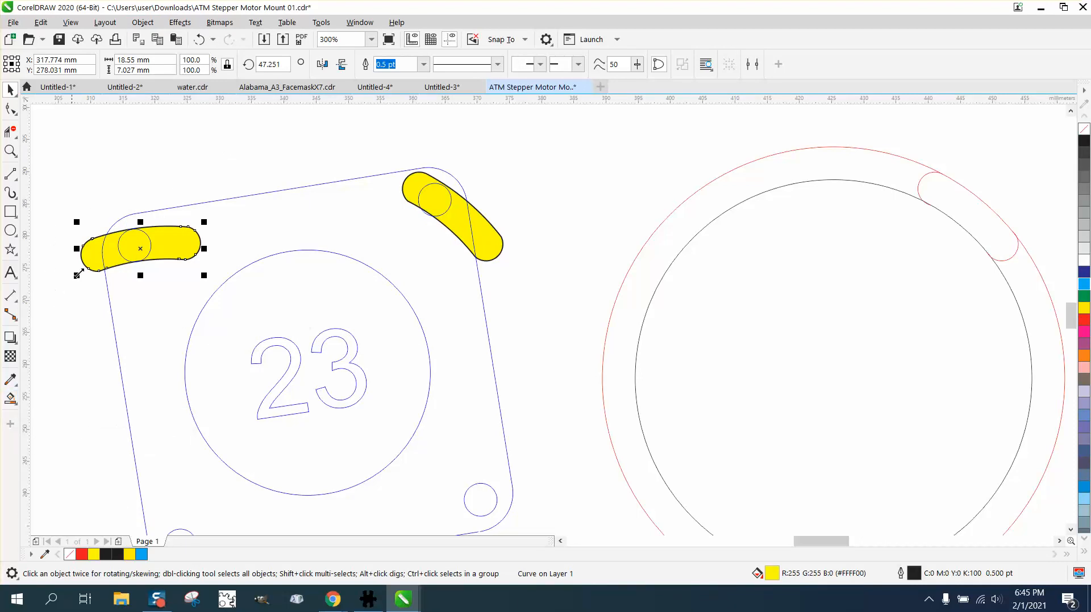
# Nudge both yellow slots up 47.14 mm, clear of the plate's upper holes
pyautogui.scroll(-2, 208, 230)
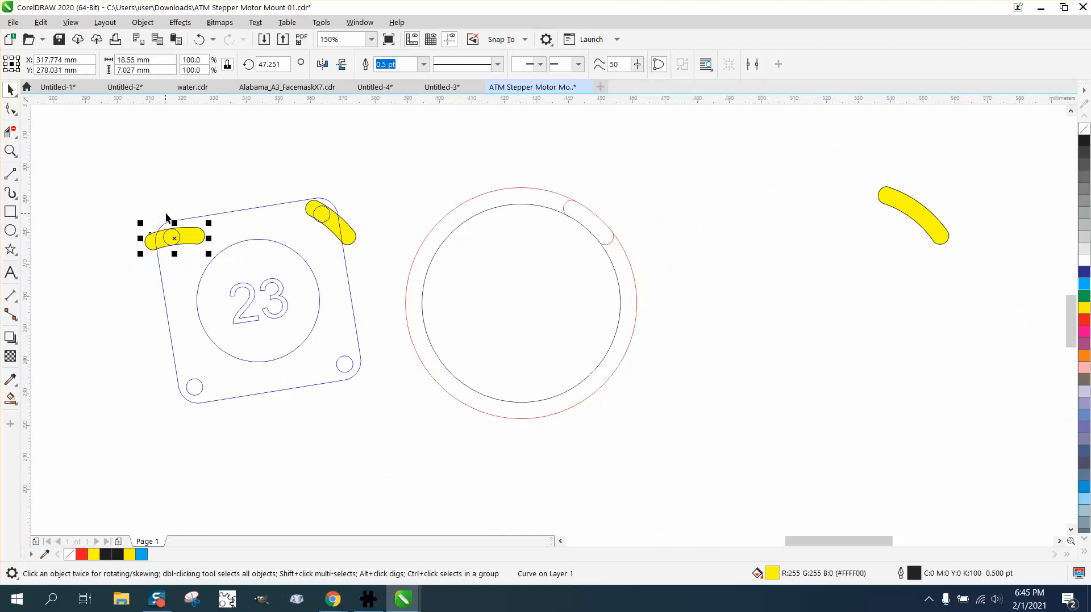
pyautogui.press('Delete')
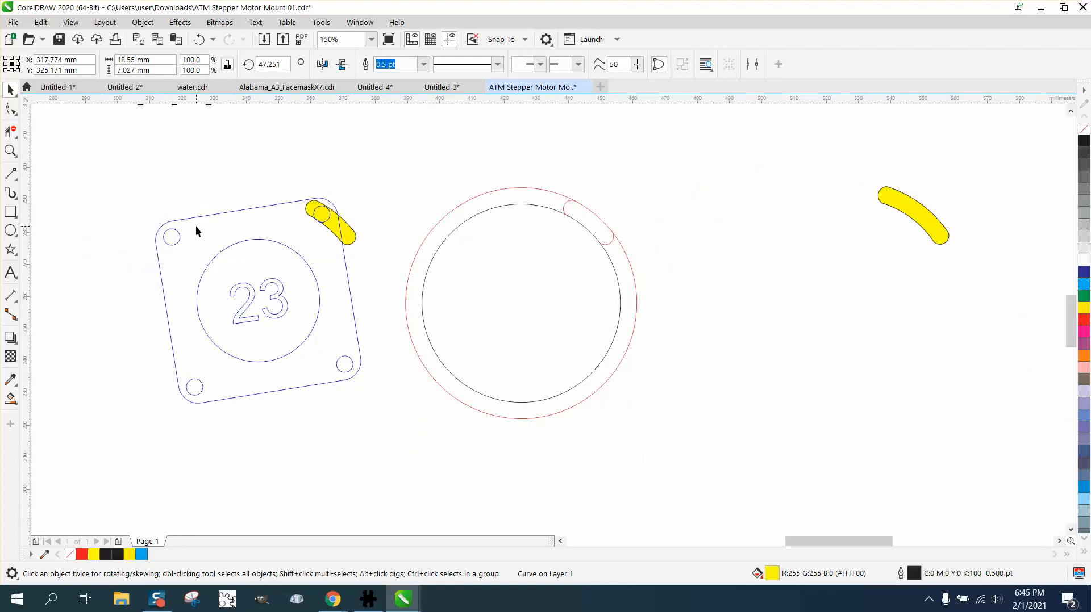
pyautogui.click(344, 226)
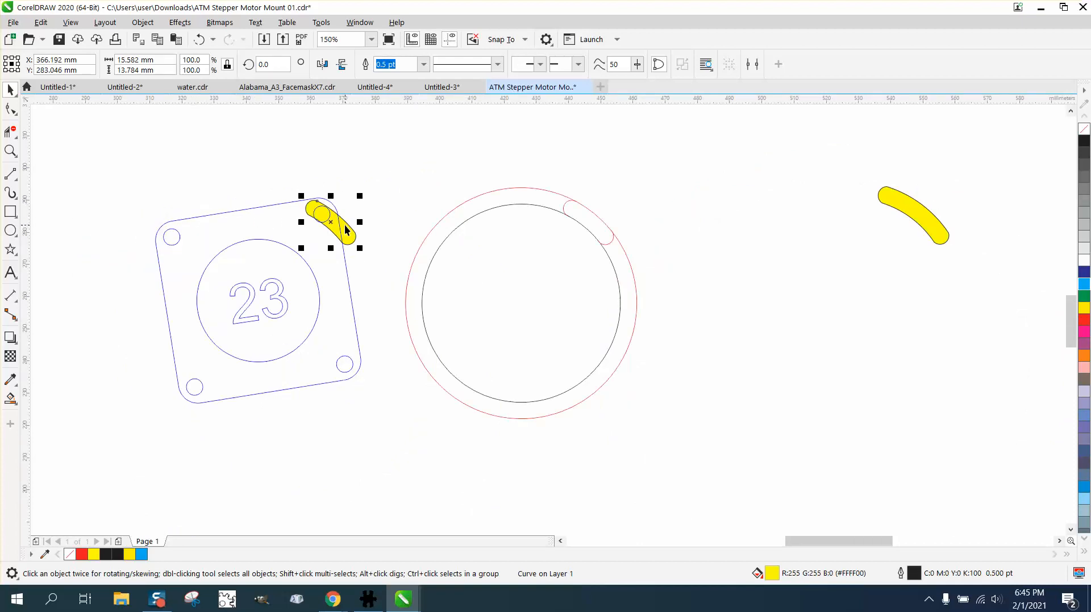
pyautogui.press('Delete')
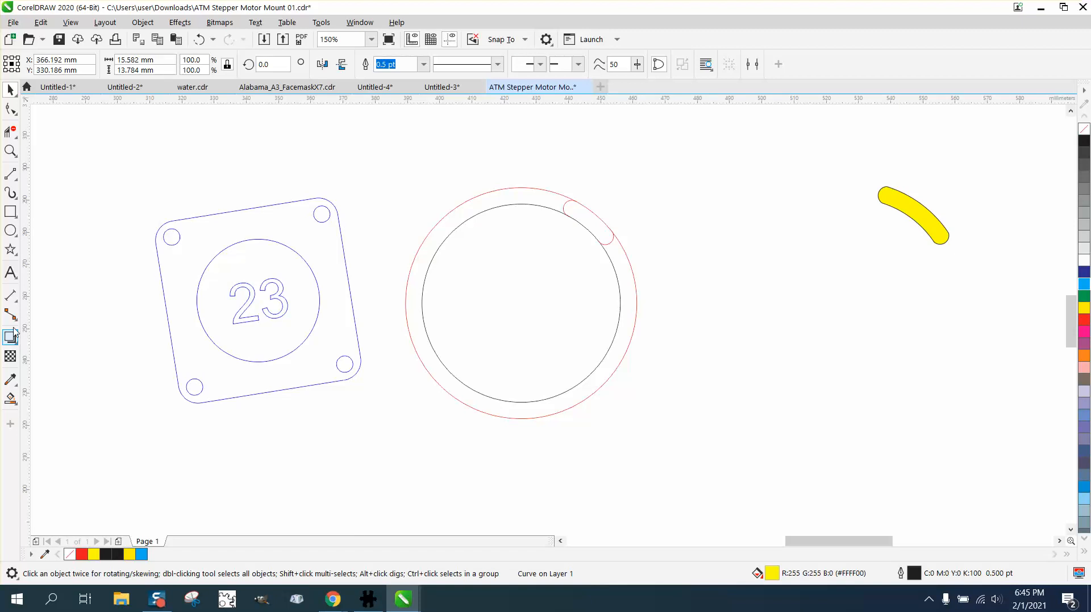
# Fill the plate's upper-right and upper-left holes with red using Smart Fill
pyautogui.click(11, 398)
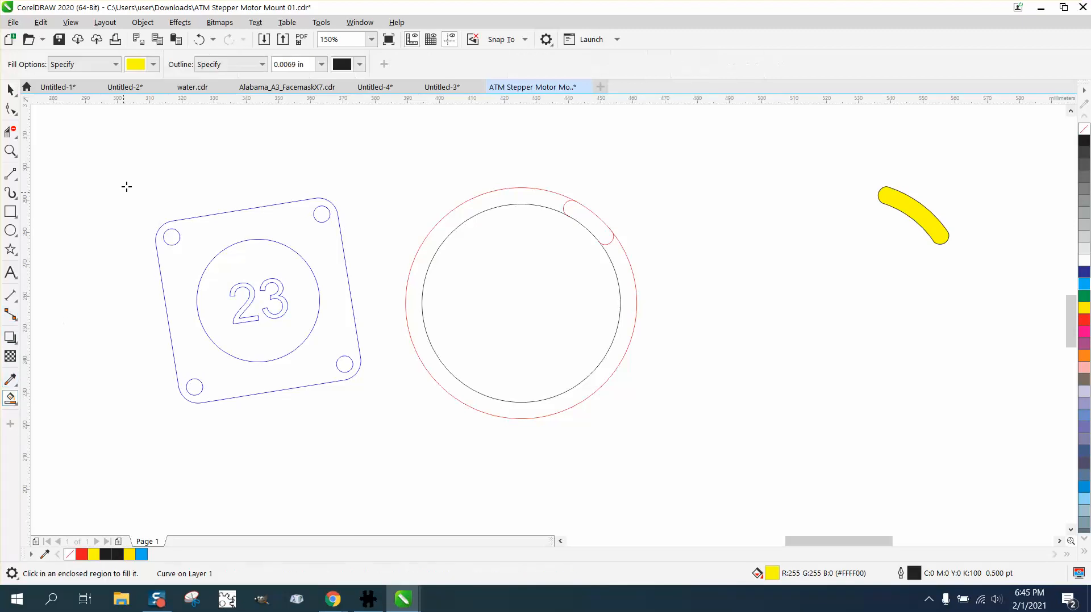
pyautogui.click(153, 65)
pyautogui.click(193, 148)
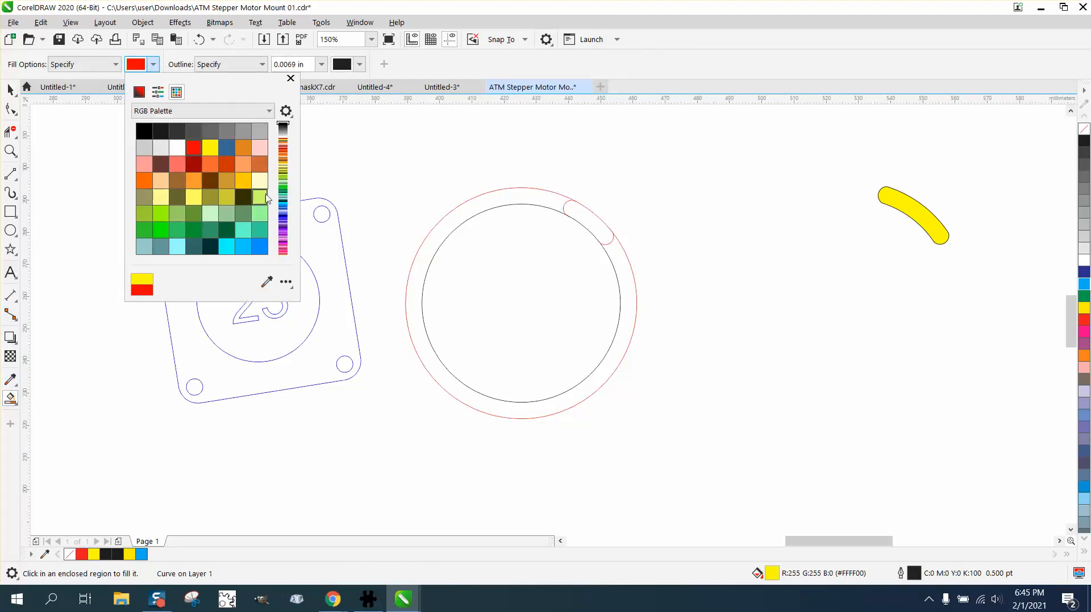
pyautogui.click(320, 215)
pyautogui.click(318, 215)
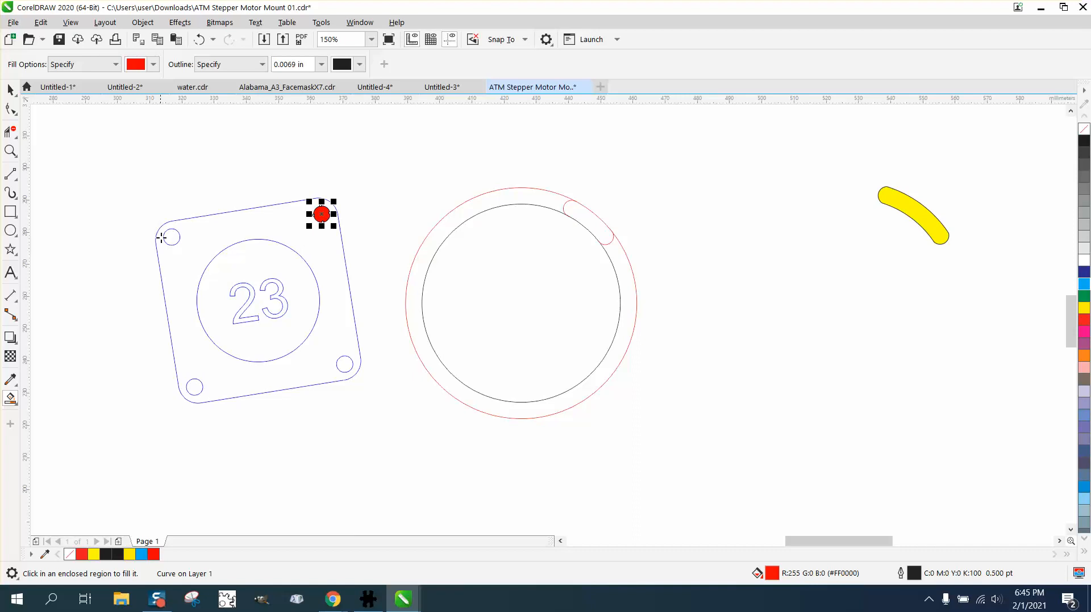
pyautogui.click(162, 238)
# Select both yellow slots above the plate and nudge them back down 47.14 mm onto the plate's upper corners
pyautogui.click(11, 89)
pyautogui.scroll(-2, 344, 248)
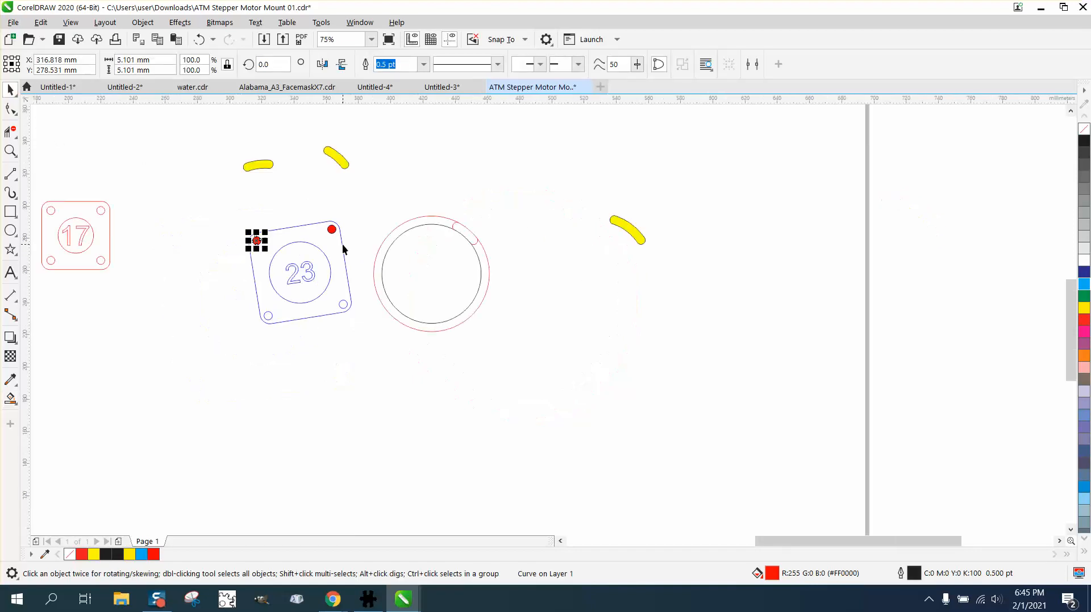
pyautogui.moveTo(234, 135); pyautogui.dragTo(391, 195)
pyautogui.press('Down')
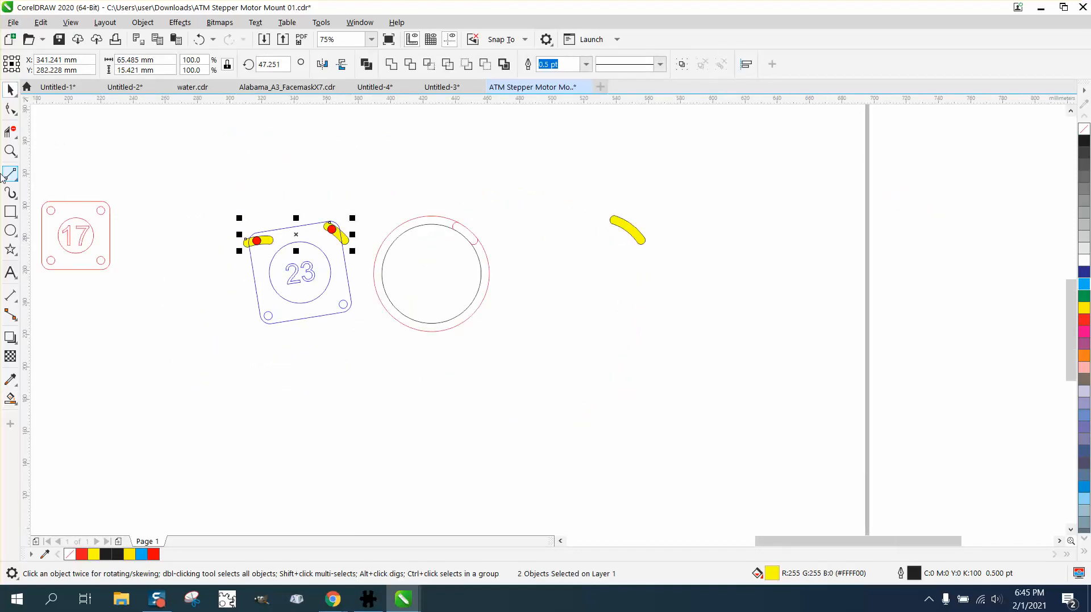
# Test the hole travel along the slots by rotating the plate group around its lower-left hole to about 0.5°, 11.3° and 359.8°
pyautogui.click(10, 151)
pyautogui.moveTo(180, 167); pyautogui.dragTo(508, 377)
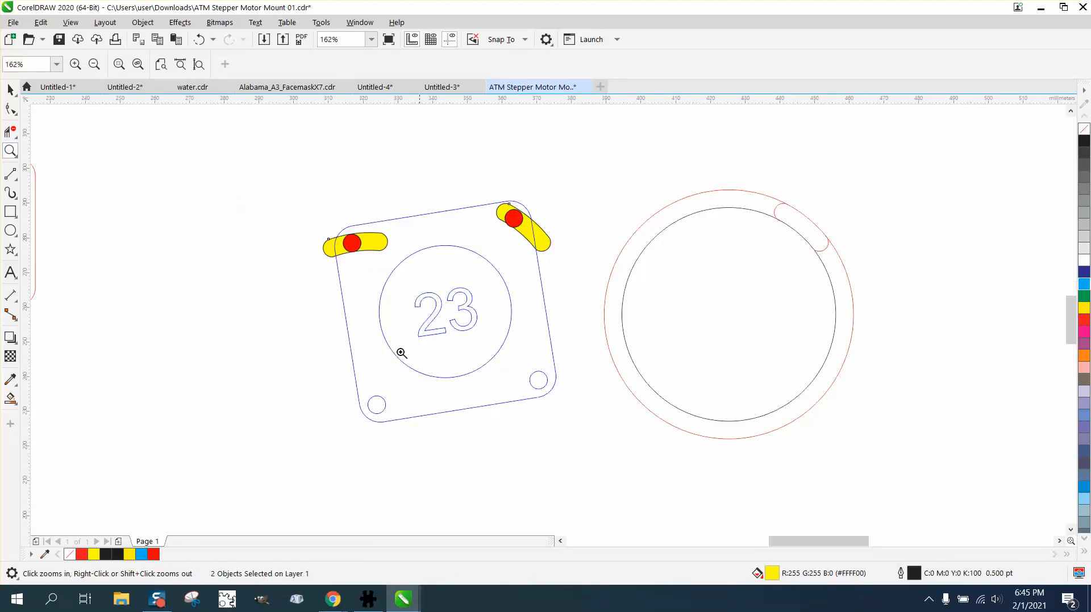
pyautogui.click(12, 89)
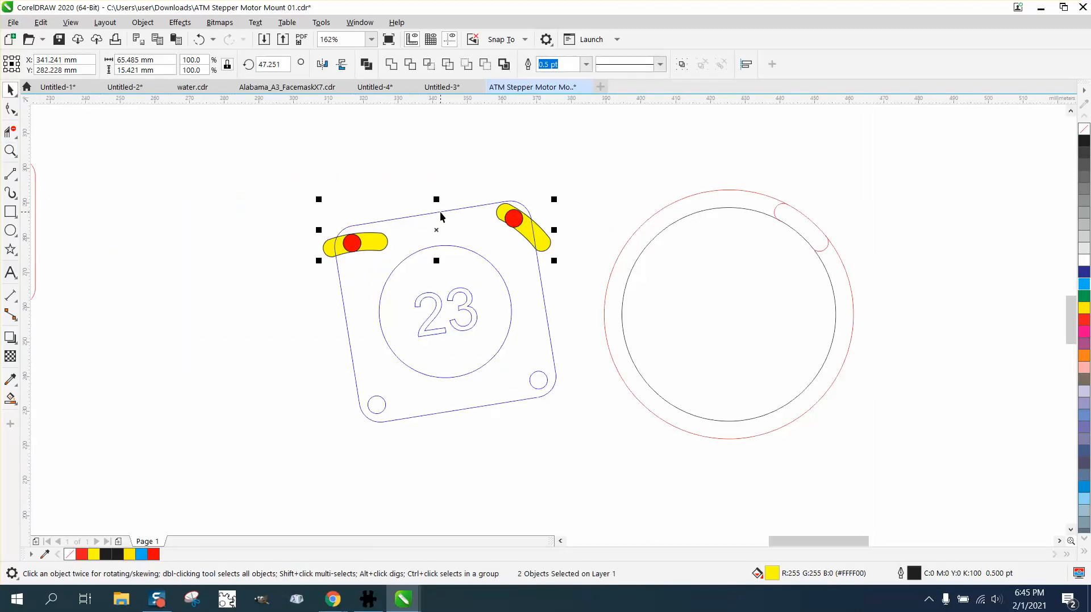
pyautogui.click(439, 211)
pyautogui.click(441, 210)
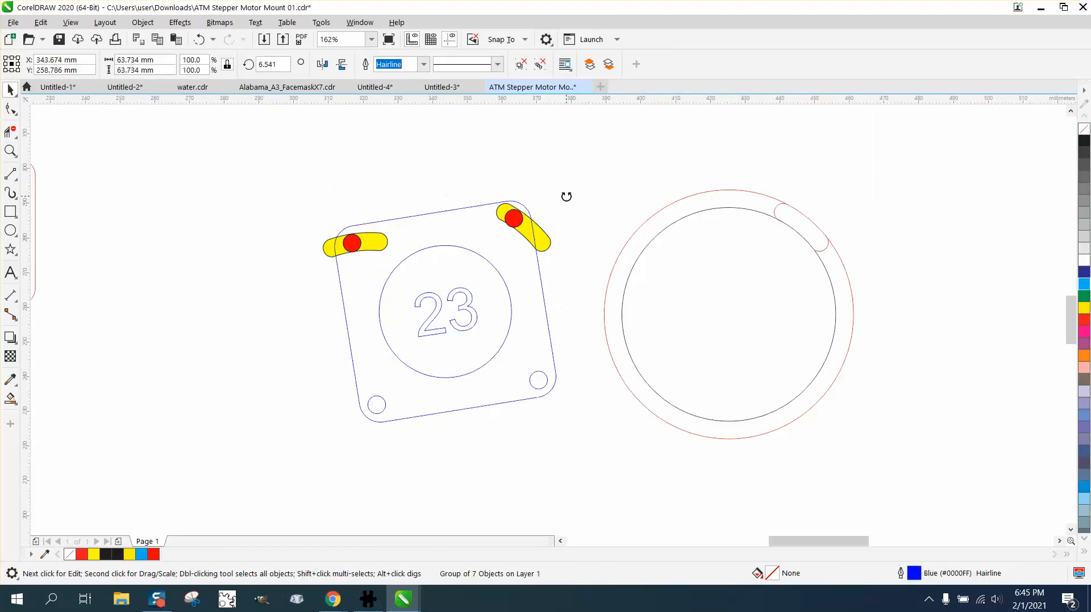
pyautogui.moveTo(562, 195); pyautogui.dragTo(602, 214)
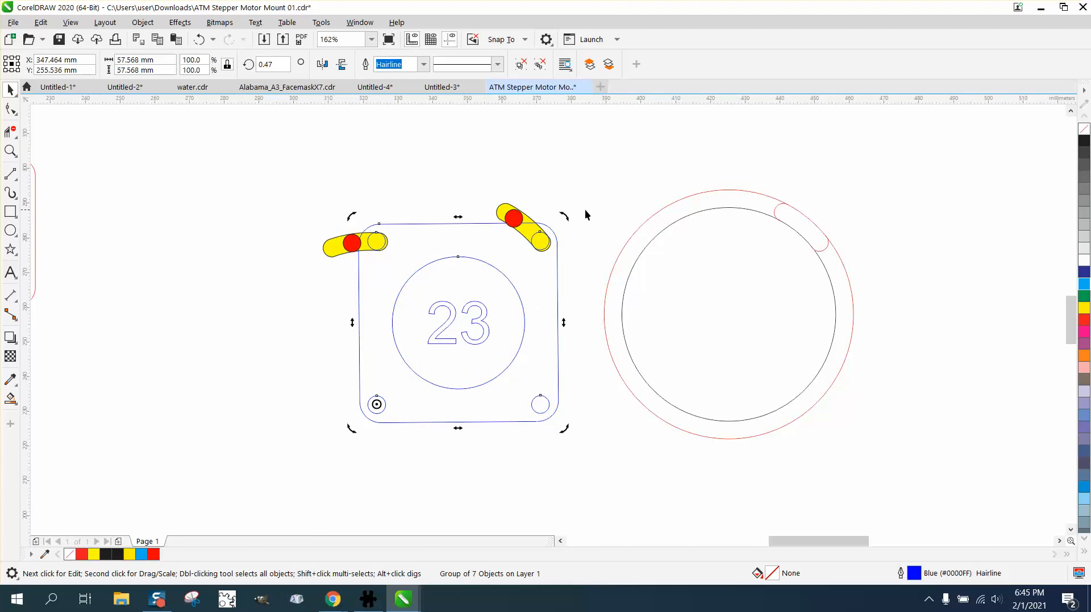
pyautogui.moveTo(566, 216); pyautogui.dragTo(527, 180)
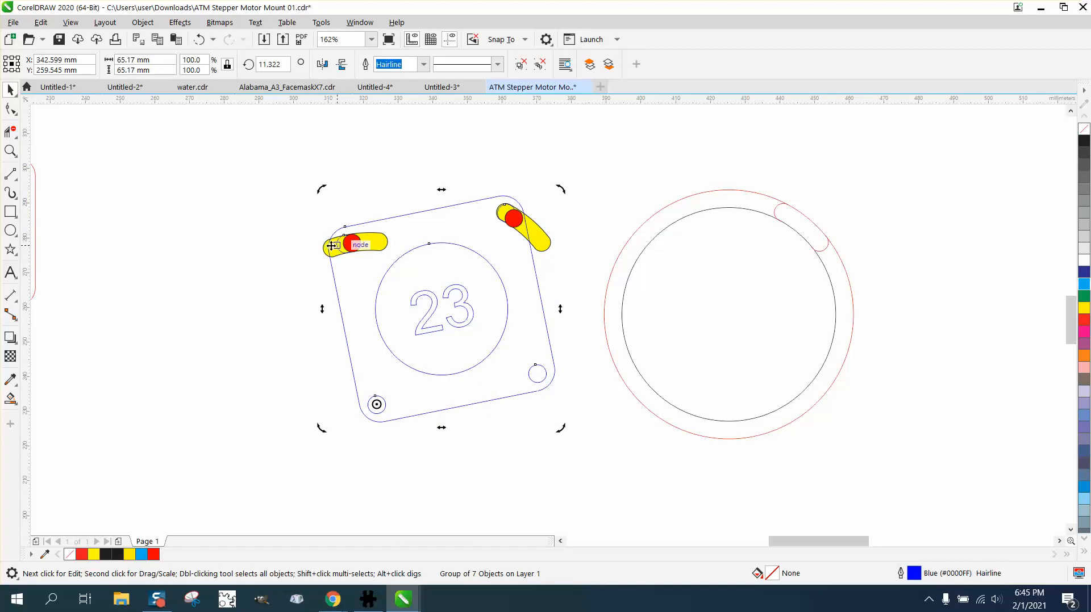
pyautogui.moveTo(564, 190); pyautogui.dragTo(602, 227)
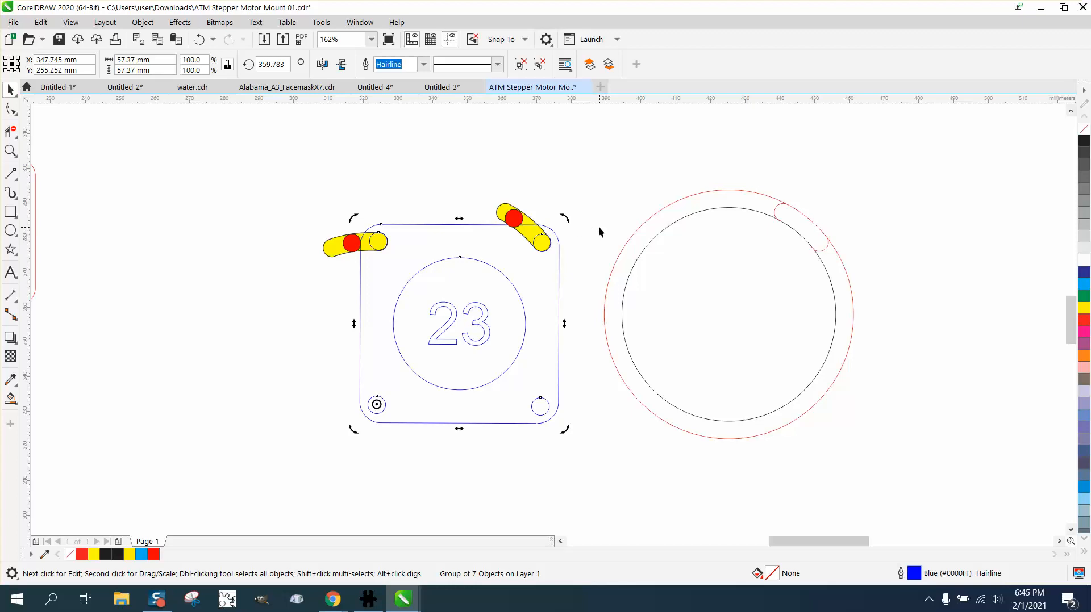
pyautogui.click(570, 221)
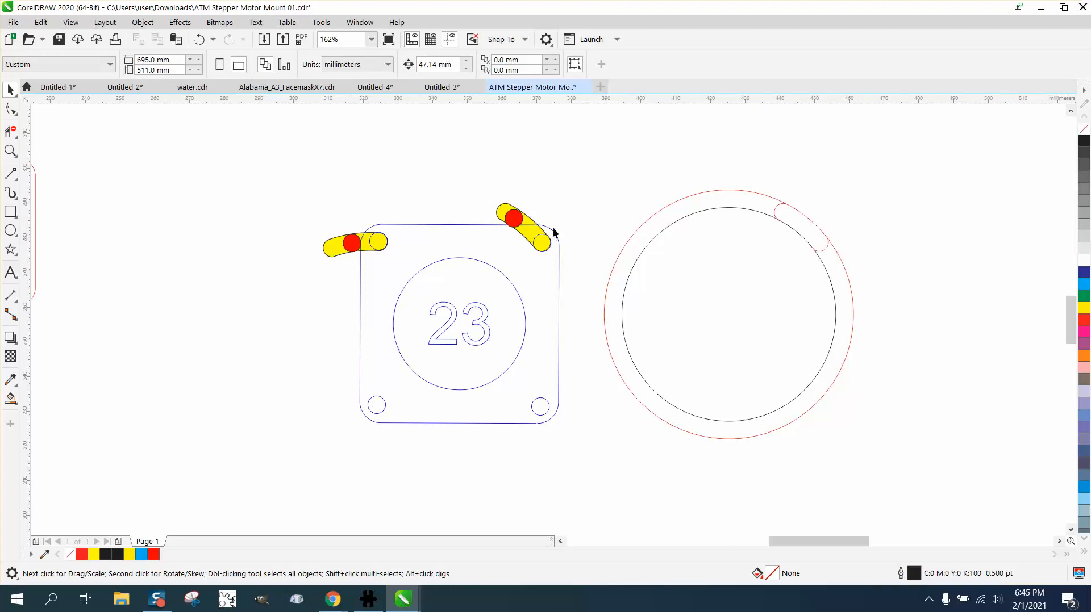
pyautogui.click(551, 230)
pyautogui.moveTo(563, 221); pyautogui.dragTo(558, 222)
pyautogui.click(198, 39)
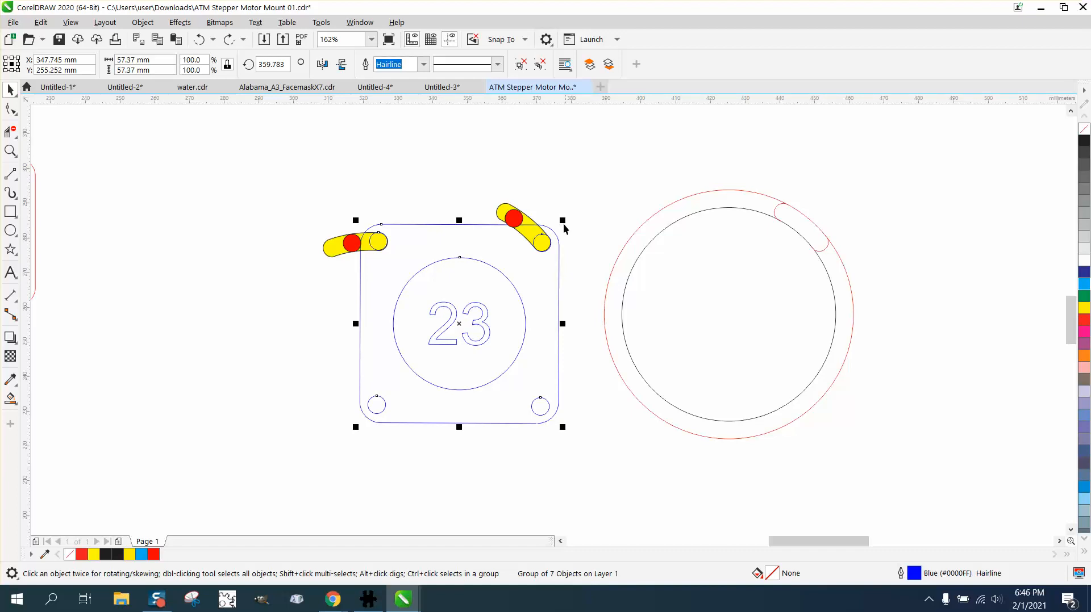
# Rotate the plate group to about 11.9° around its lower-left hole, moving its upper holes to the slots' outer ends
pyautogui.click(504, 307)
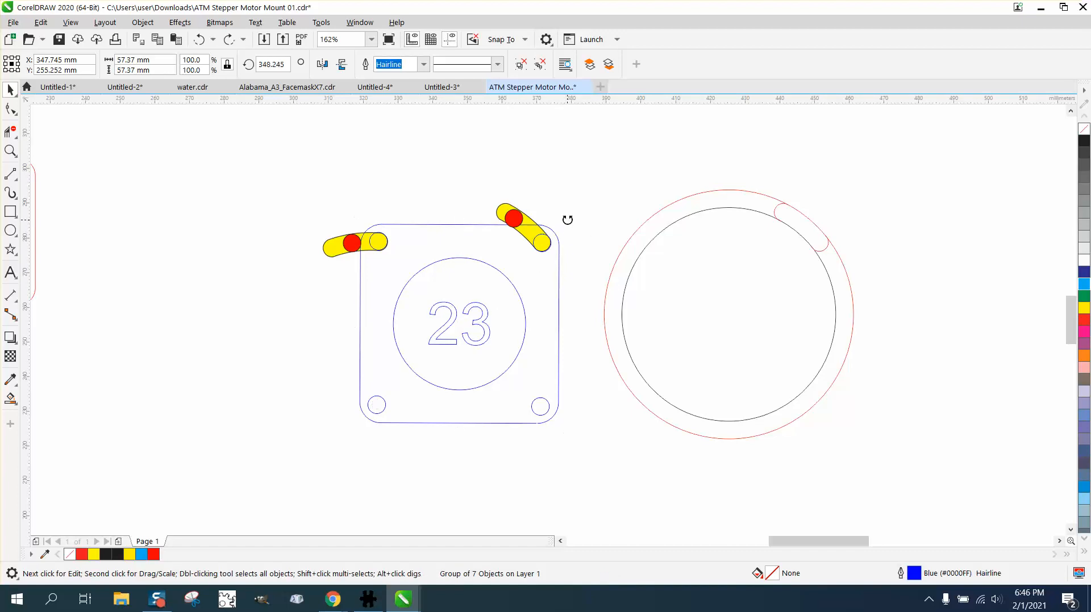
pyautogui.moveTo(566, 220); pyautogui.dragTo(526, 175)
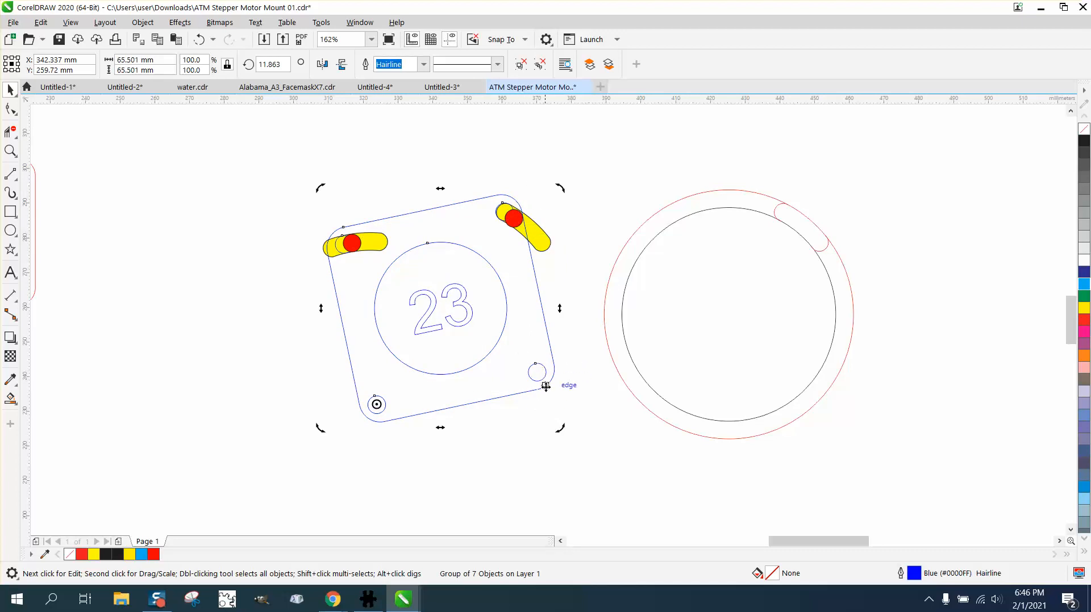
pyautogui.click(11, 151)
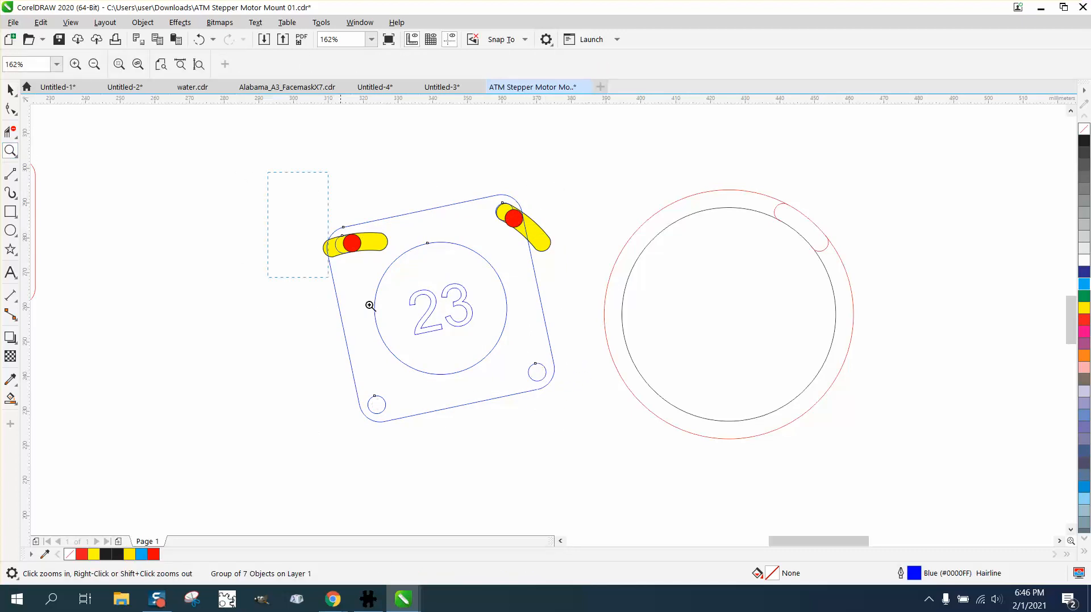
pyautogui.click(673, 458)
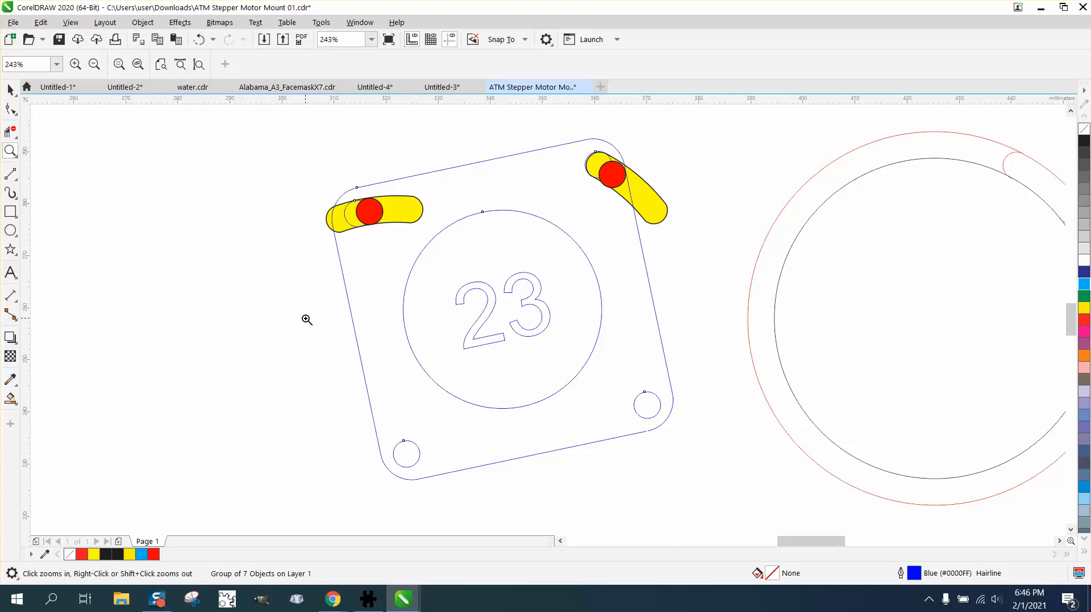